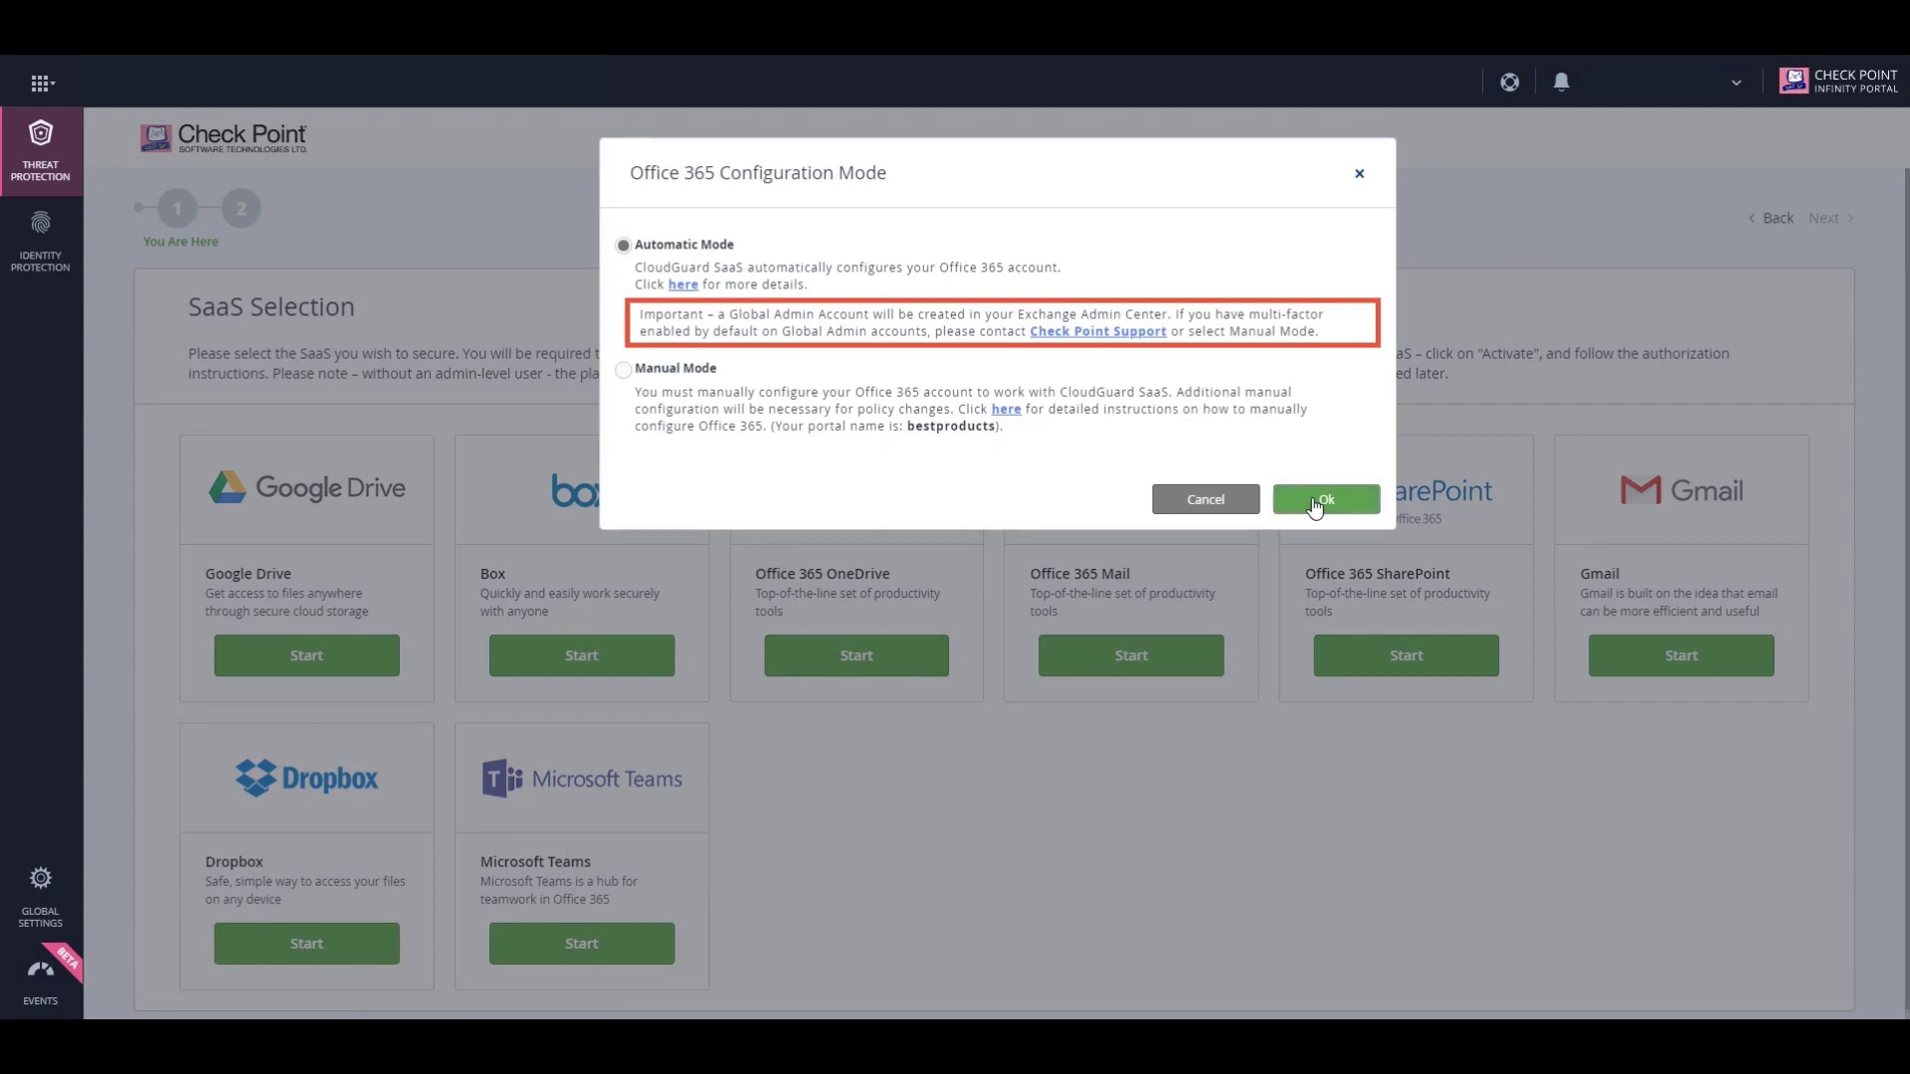
Confirm Automatic Mode for the Office 365 configuration to proceed to Microsoft sign-in.
{"action": "left_click", "coordinate": [1315, 504]}
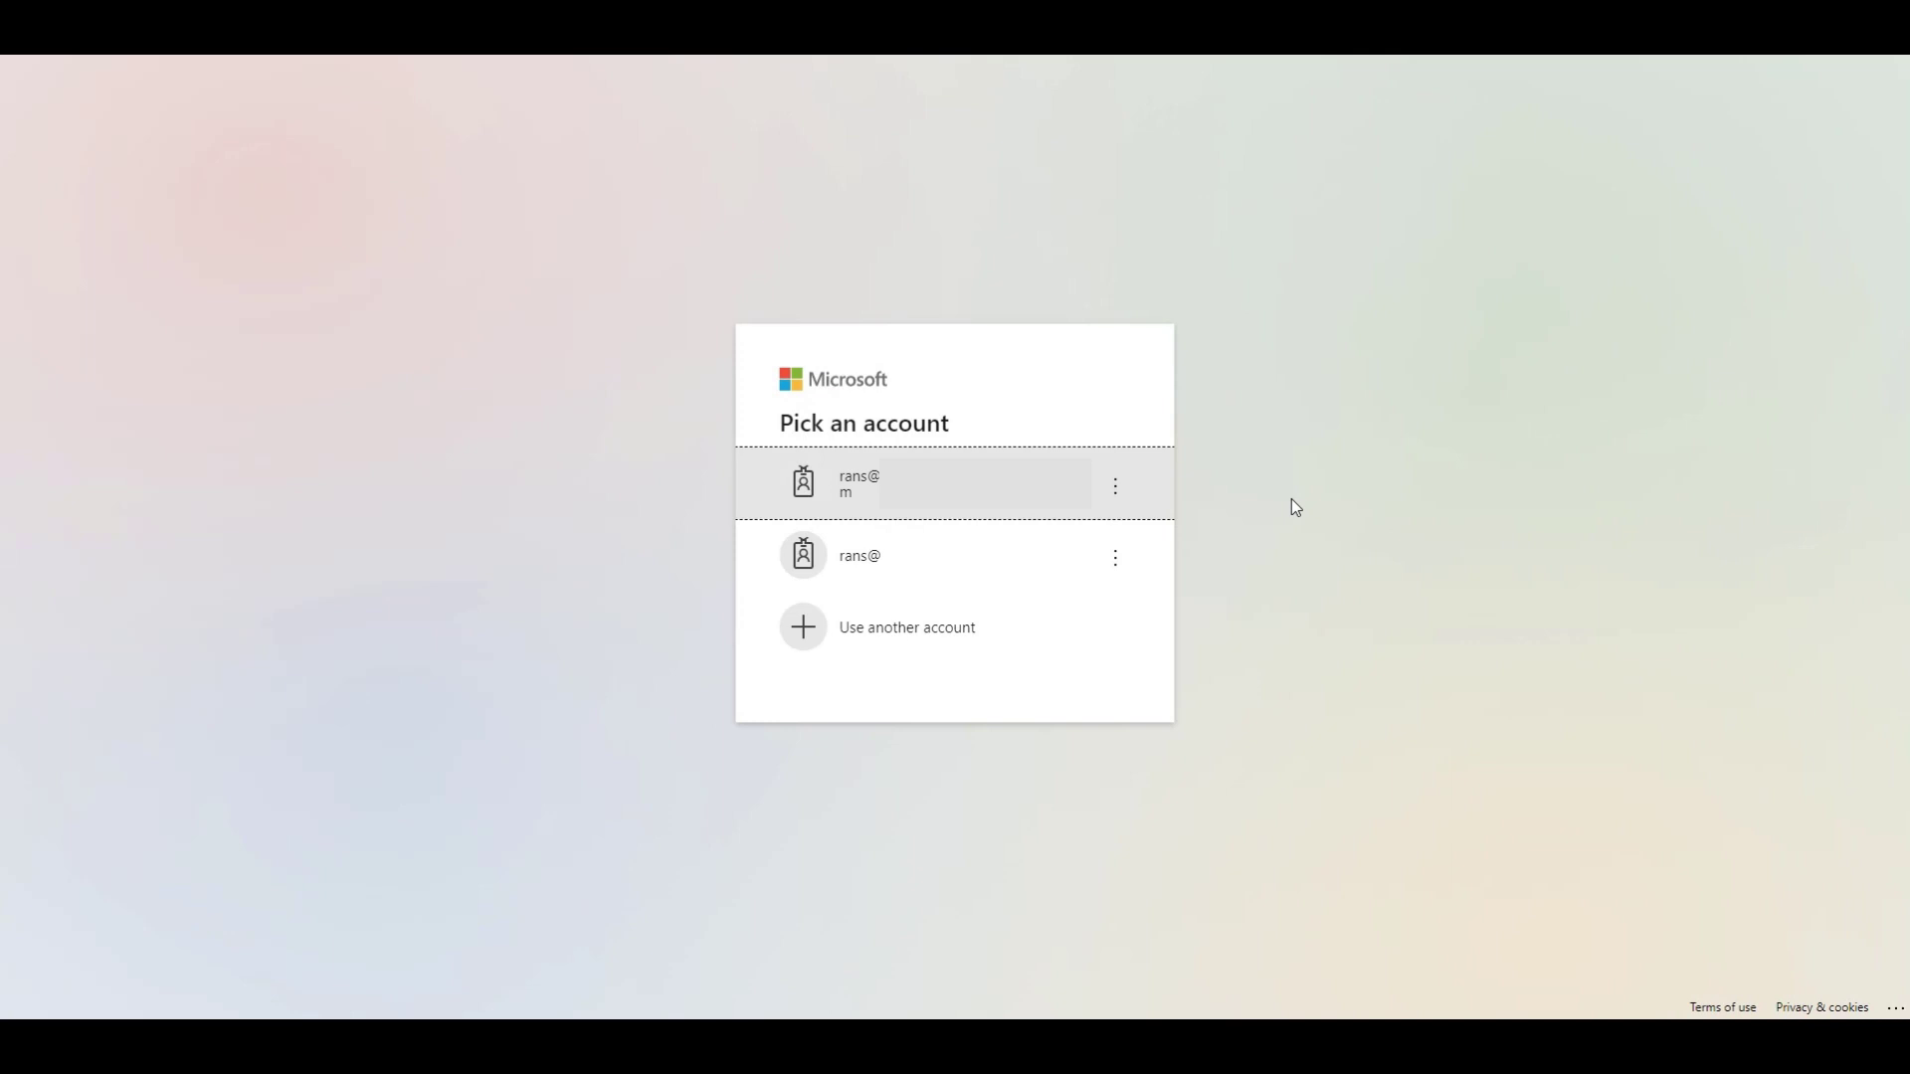
Choose the first listed admin account on the Microsoft 'Pick an account' page.
{"action": "left_click", "coordinate": [1134, 502]}
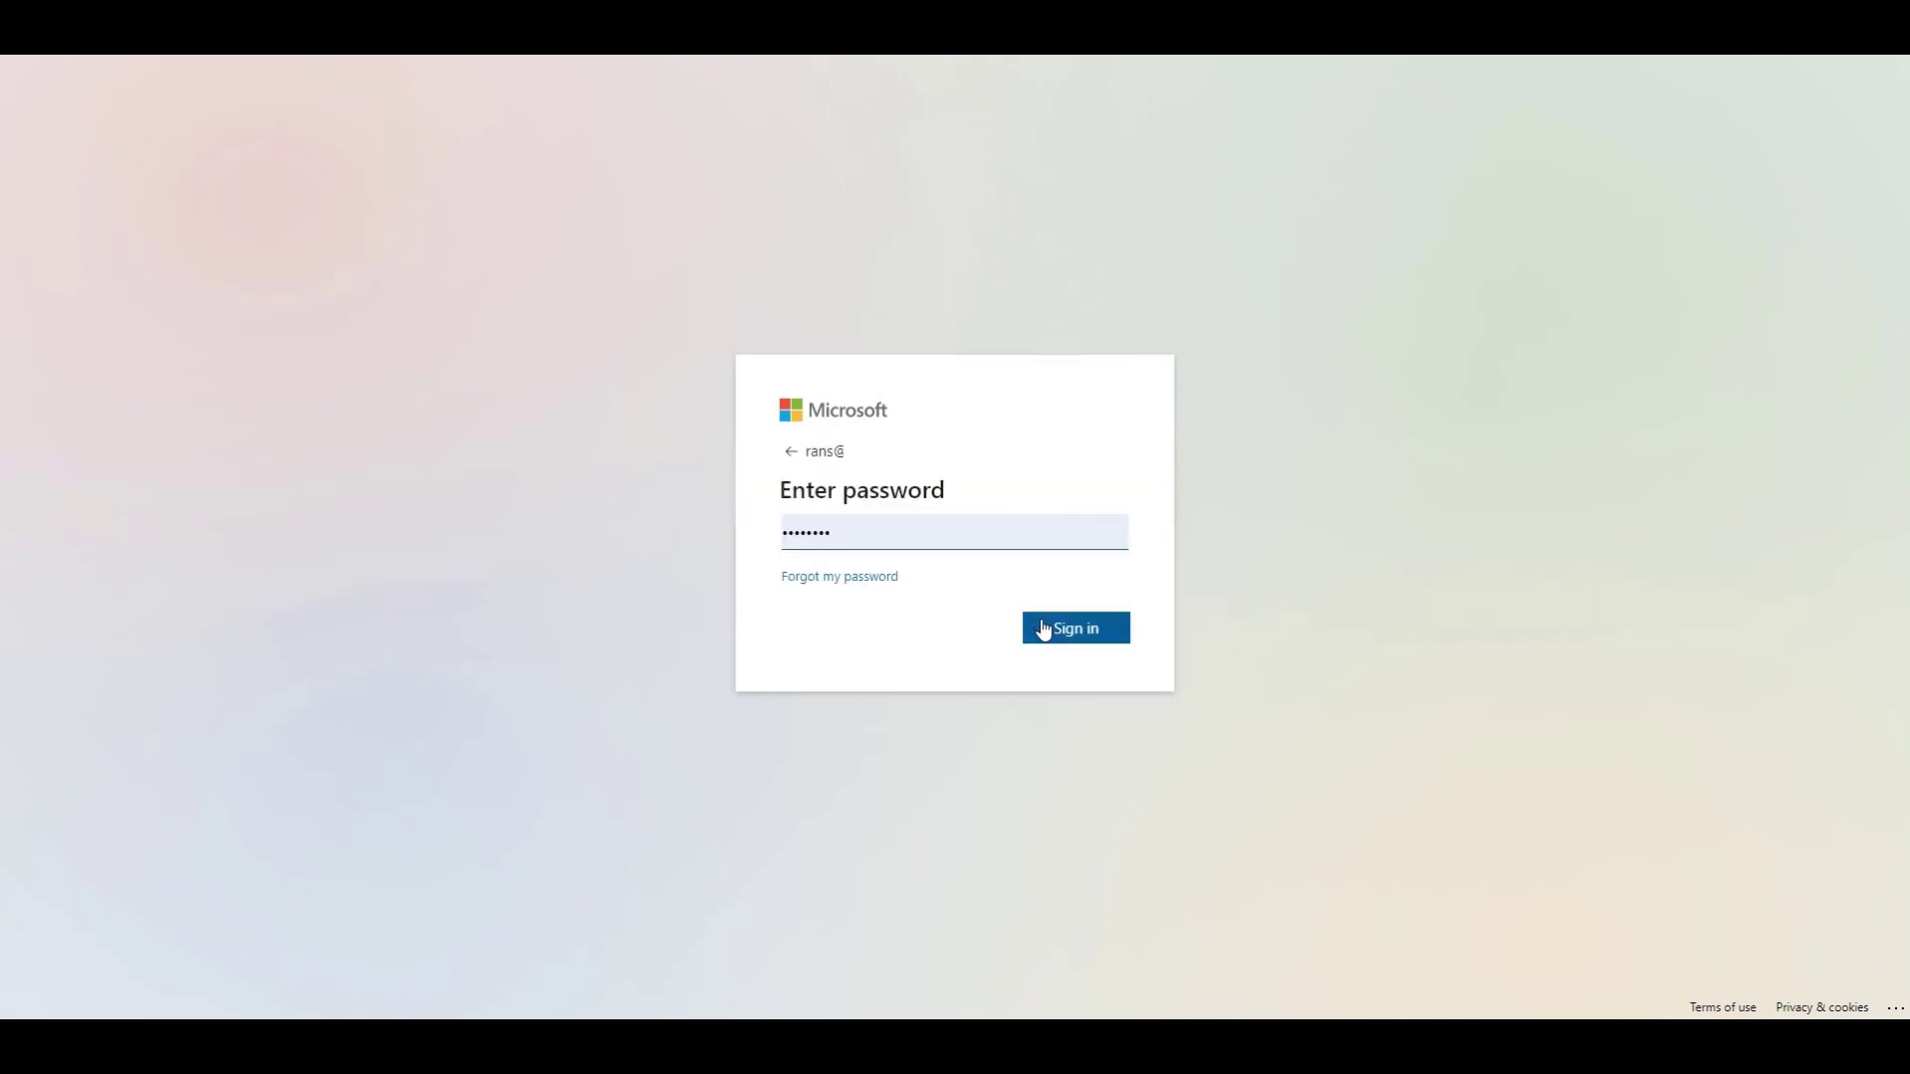
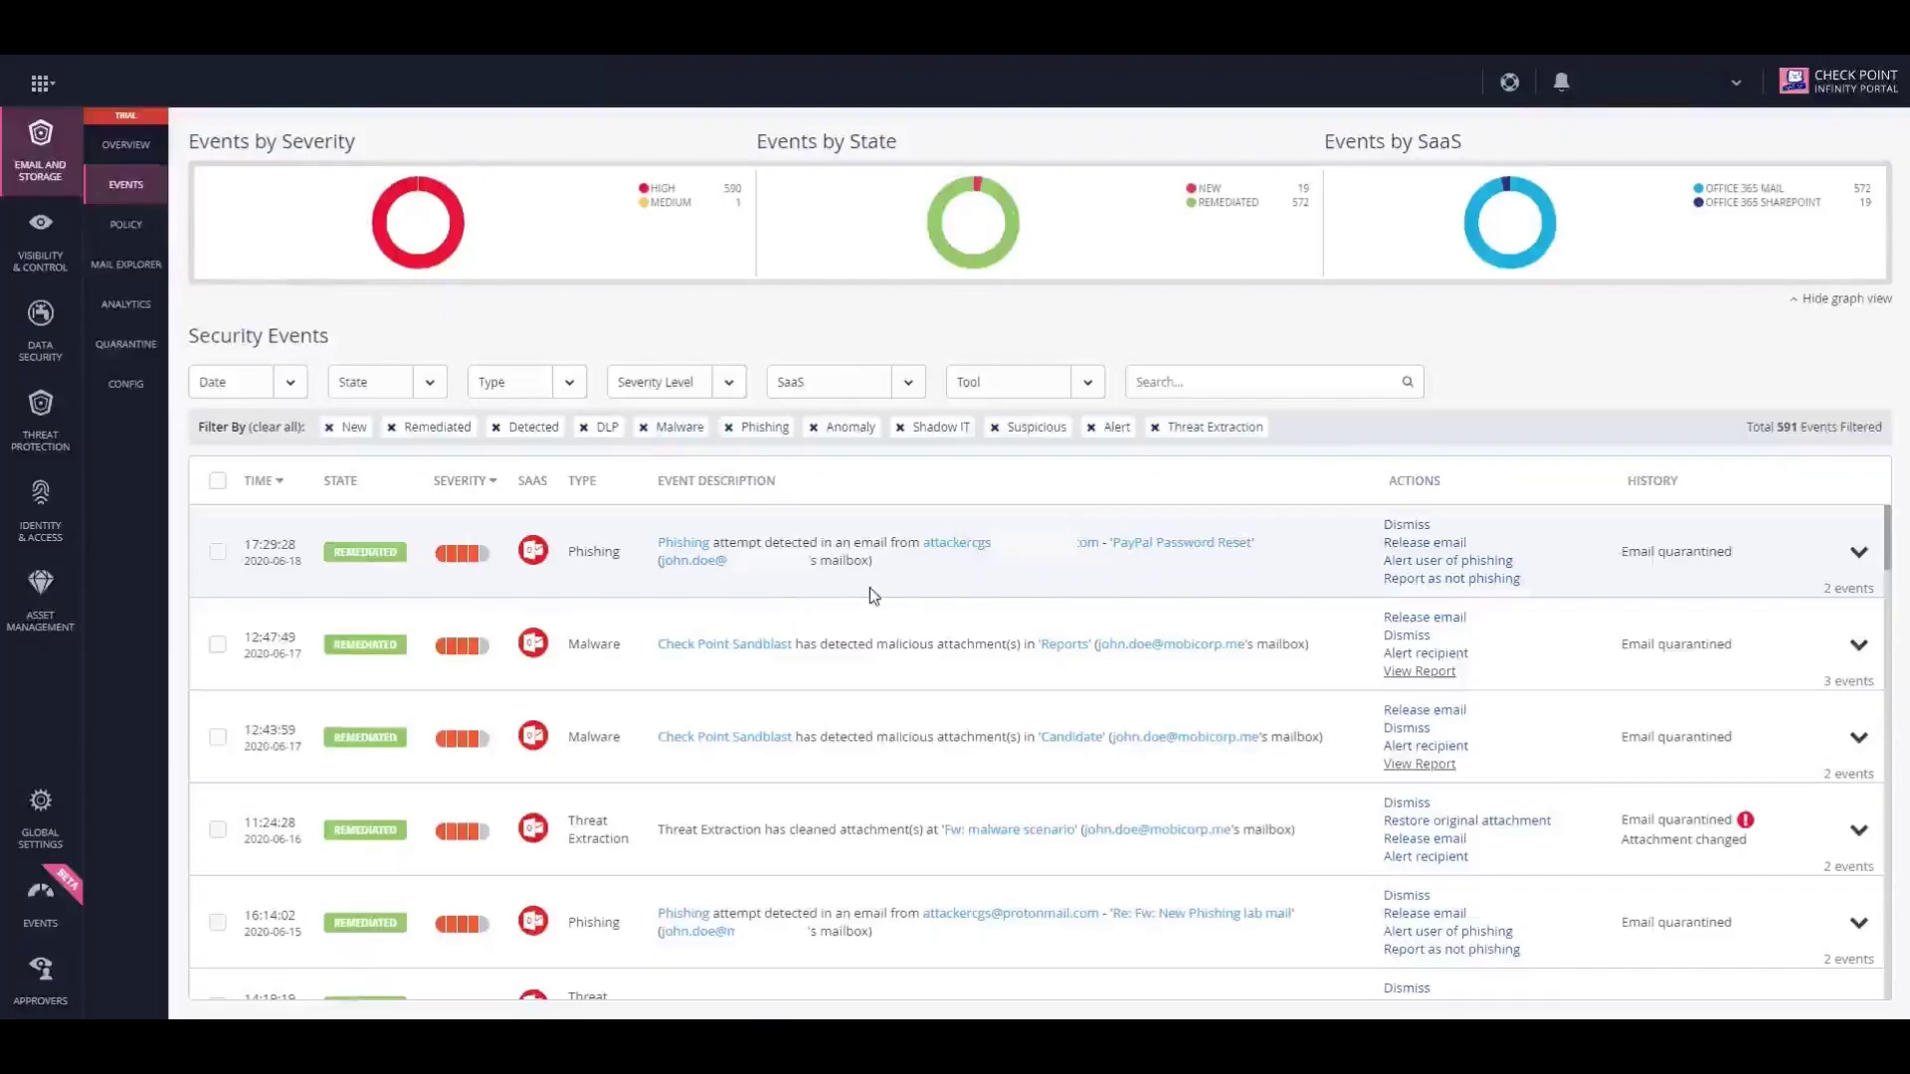
Open the details of the 'PayPal Password Reset' email from the top Phishing event.
{"action": "mouse_move", "coordinate": [1152, 550]}
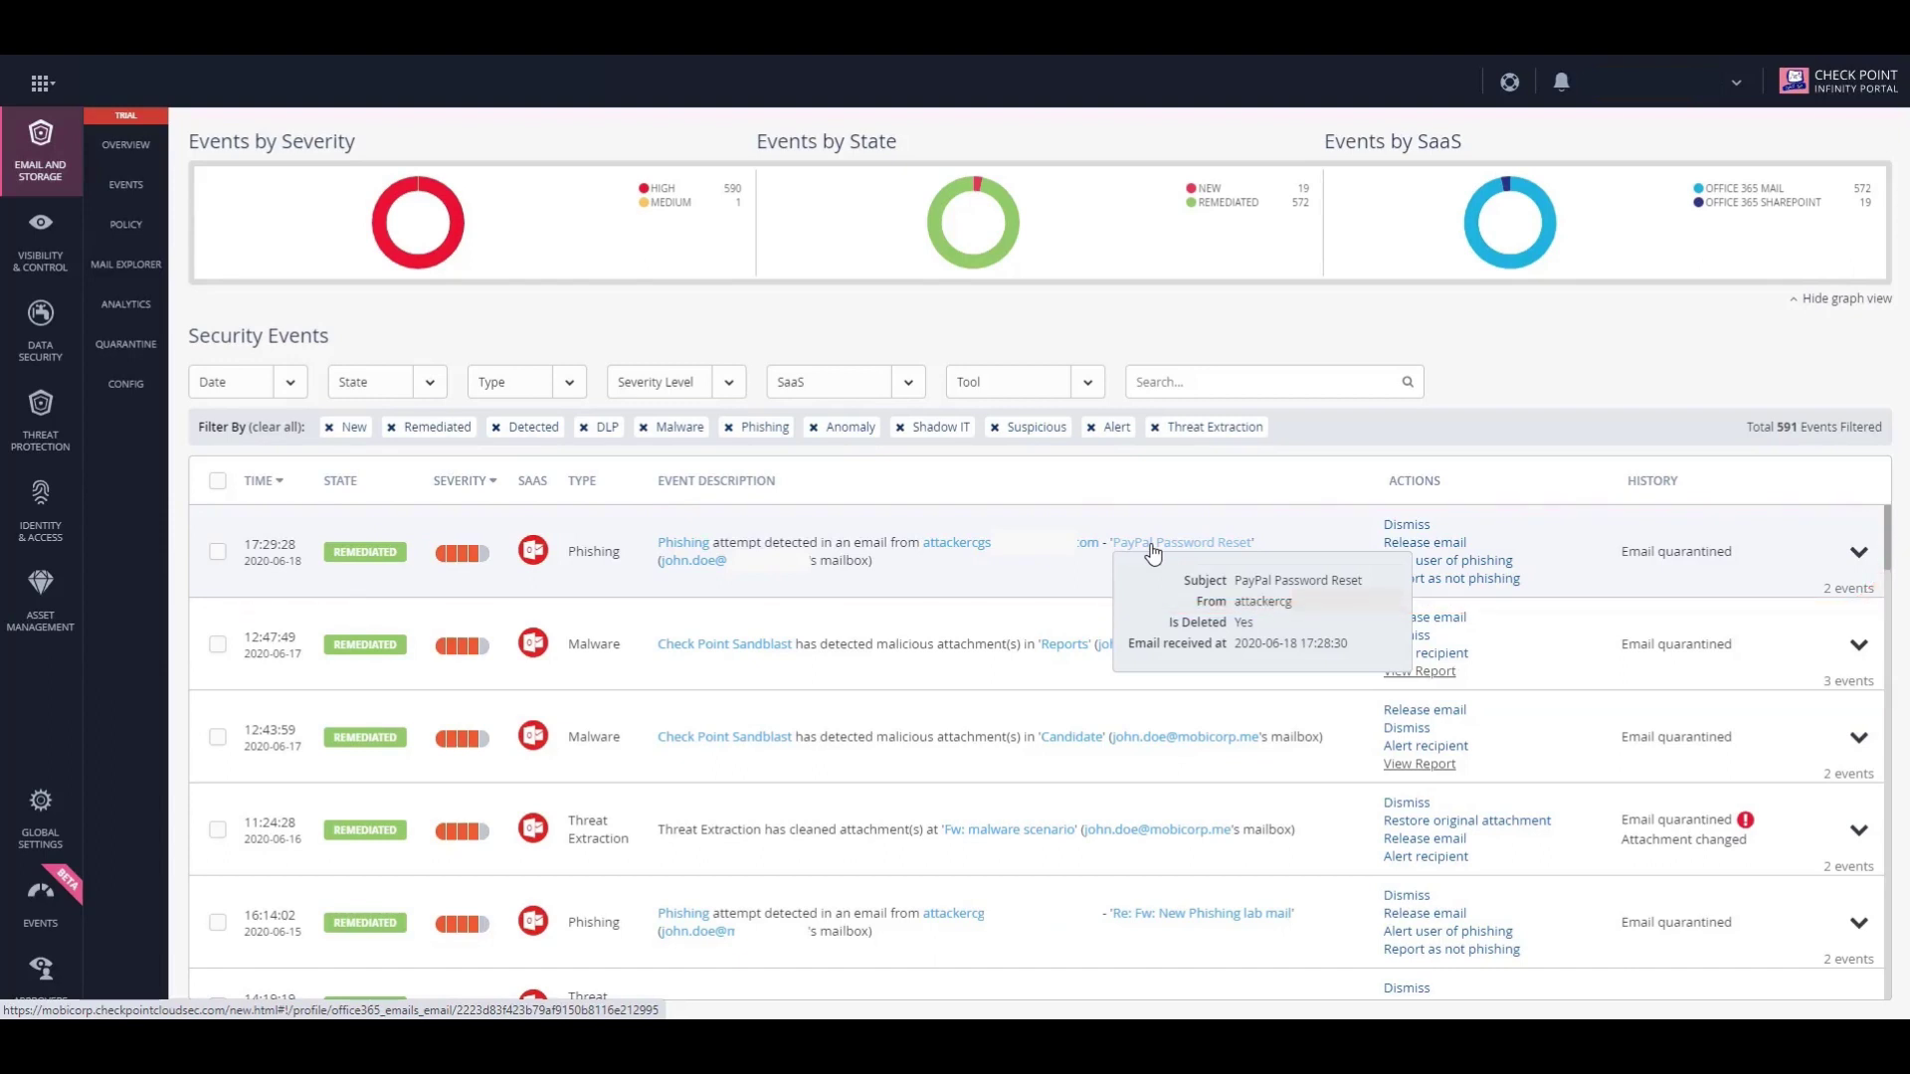
{"action": "left_click", "coordinate": [1153, 546]}
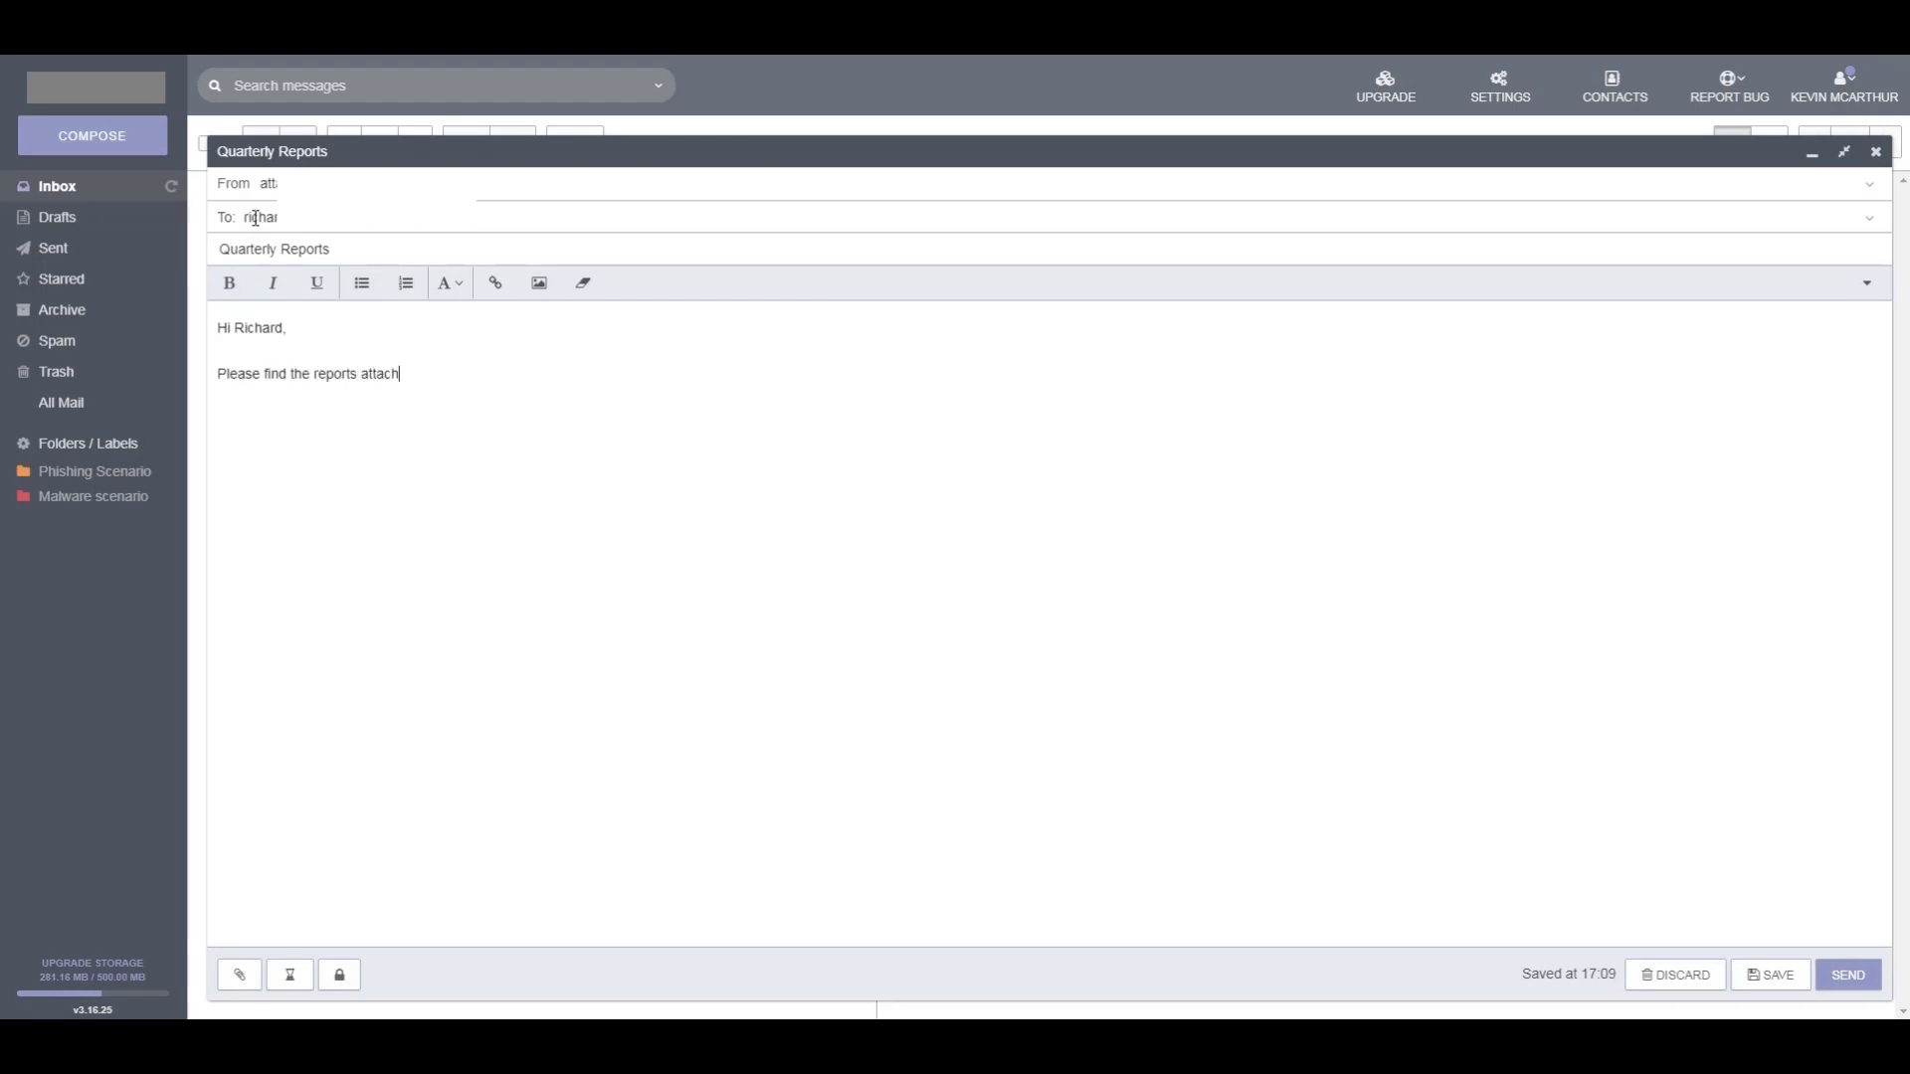
Attach quarterly financials.xlsm and quarterly summary.doc to the 'Quarterly Reports' draft.
{"action": "left_click", "coordinate": [239, 976]}
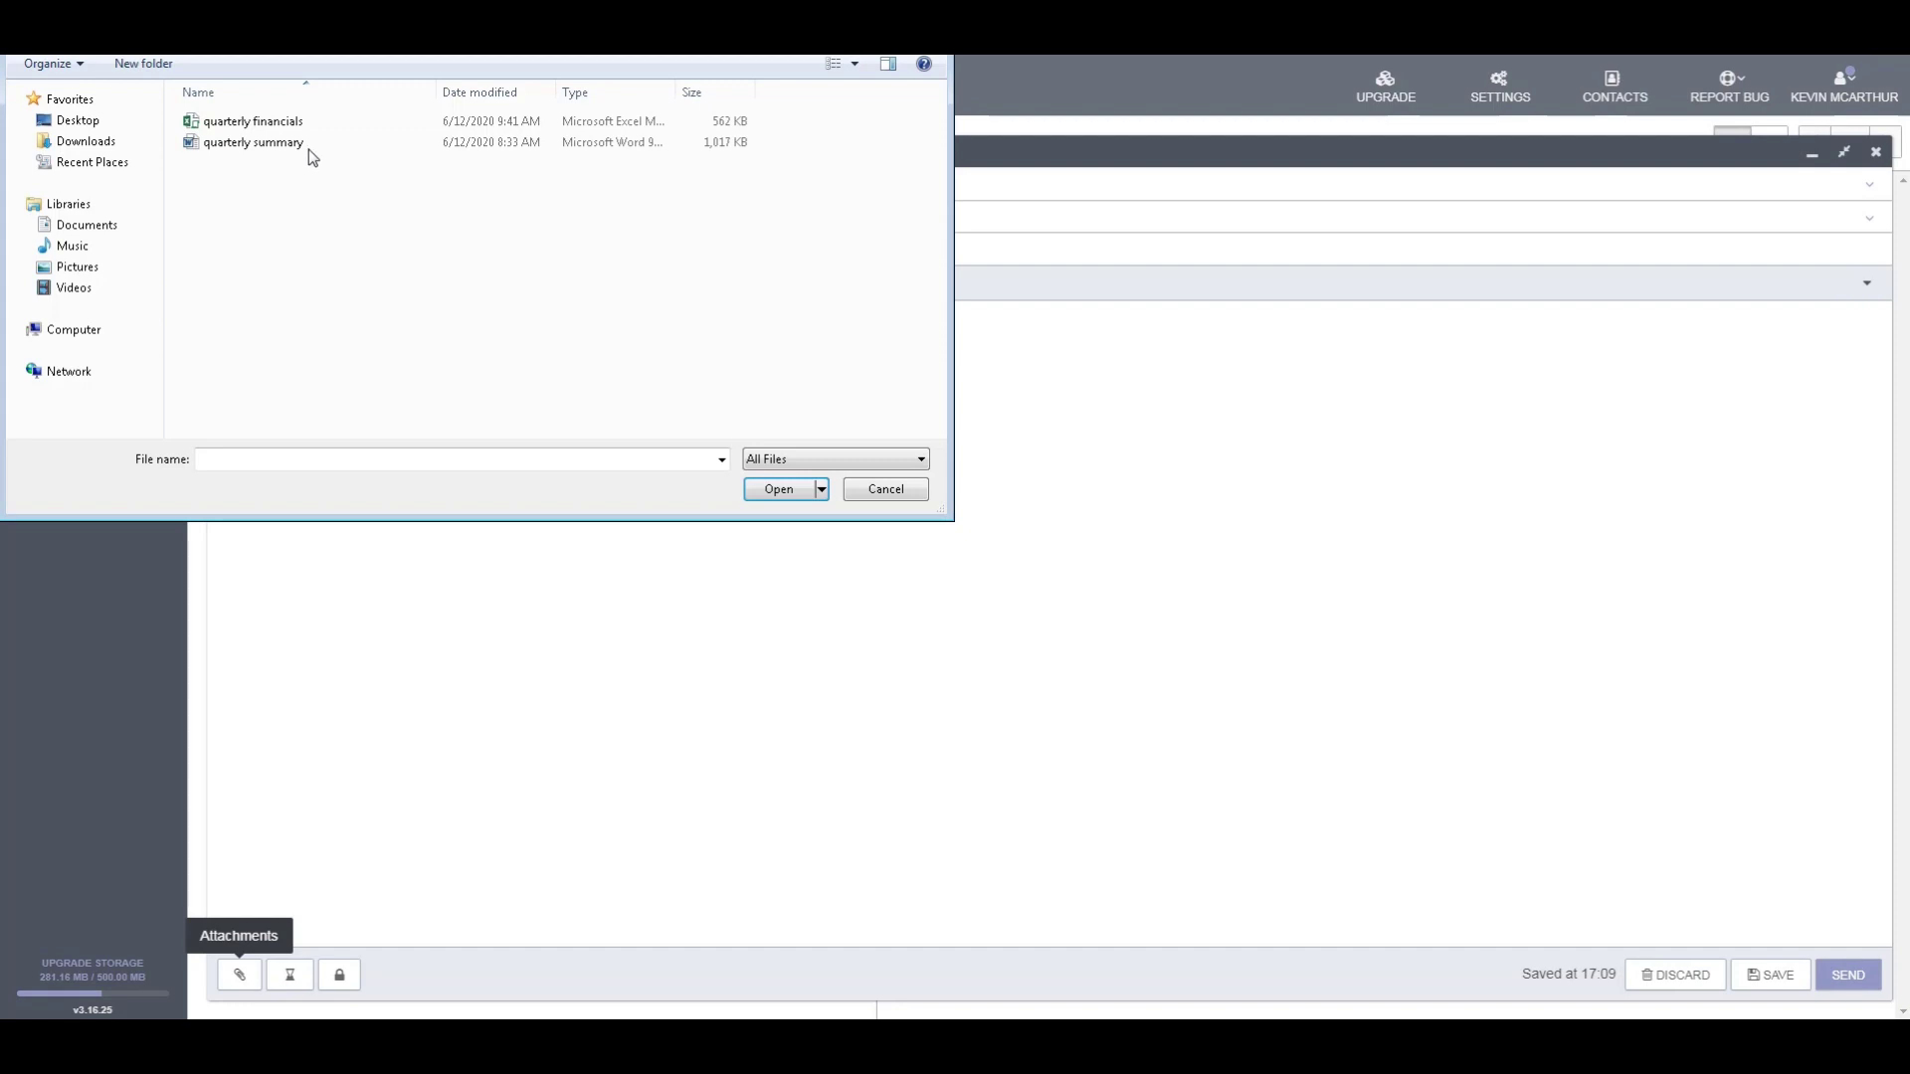
{"action": "left_click", "coordinate": [260, 122]}
{"action": "left_click", "coordinate": [268, 142], "text": "ctrl"}
{"action": "left_click", "coordinate": [770, 487]}
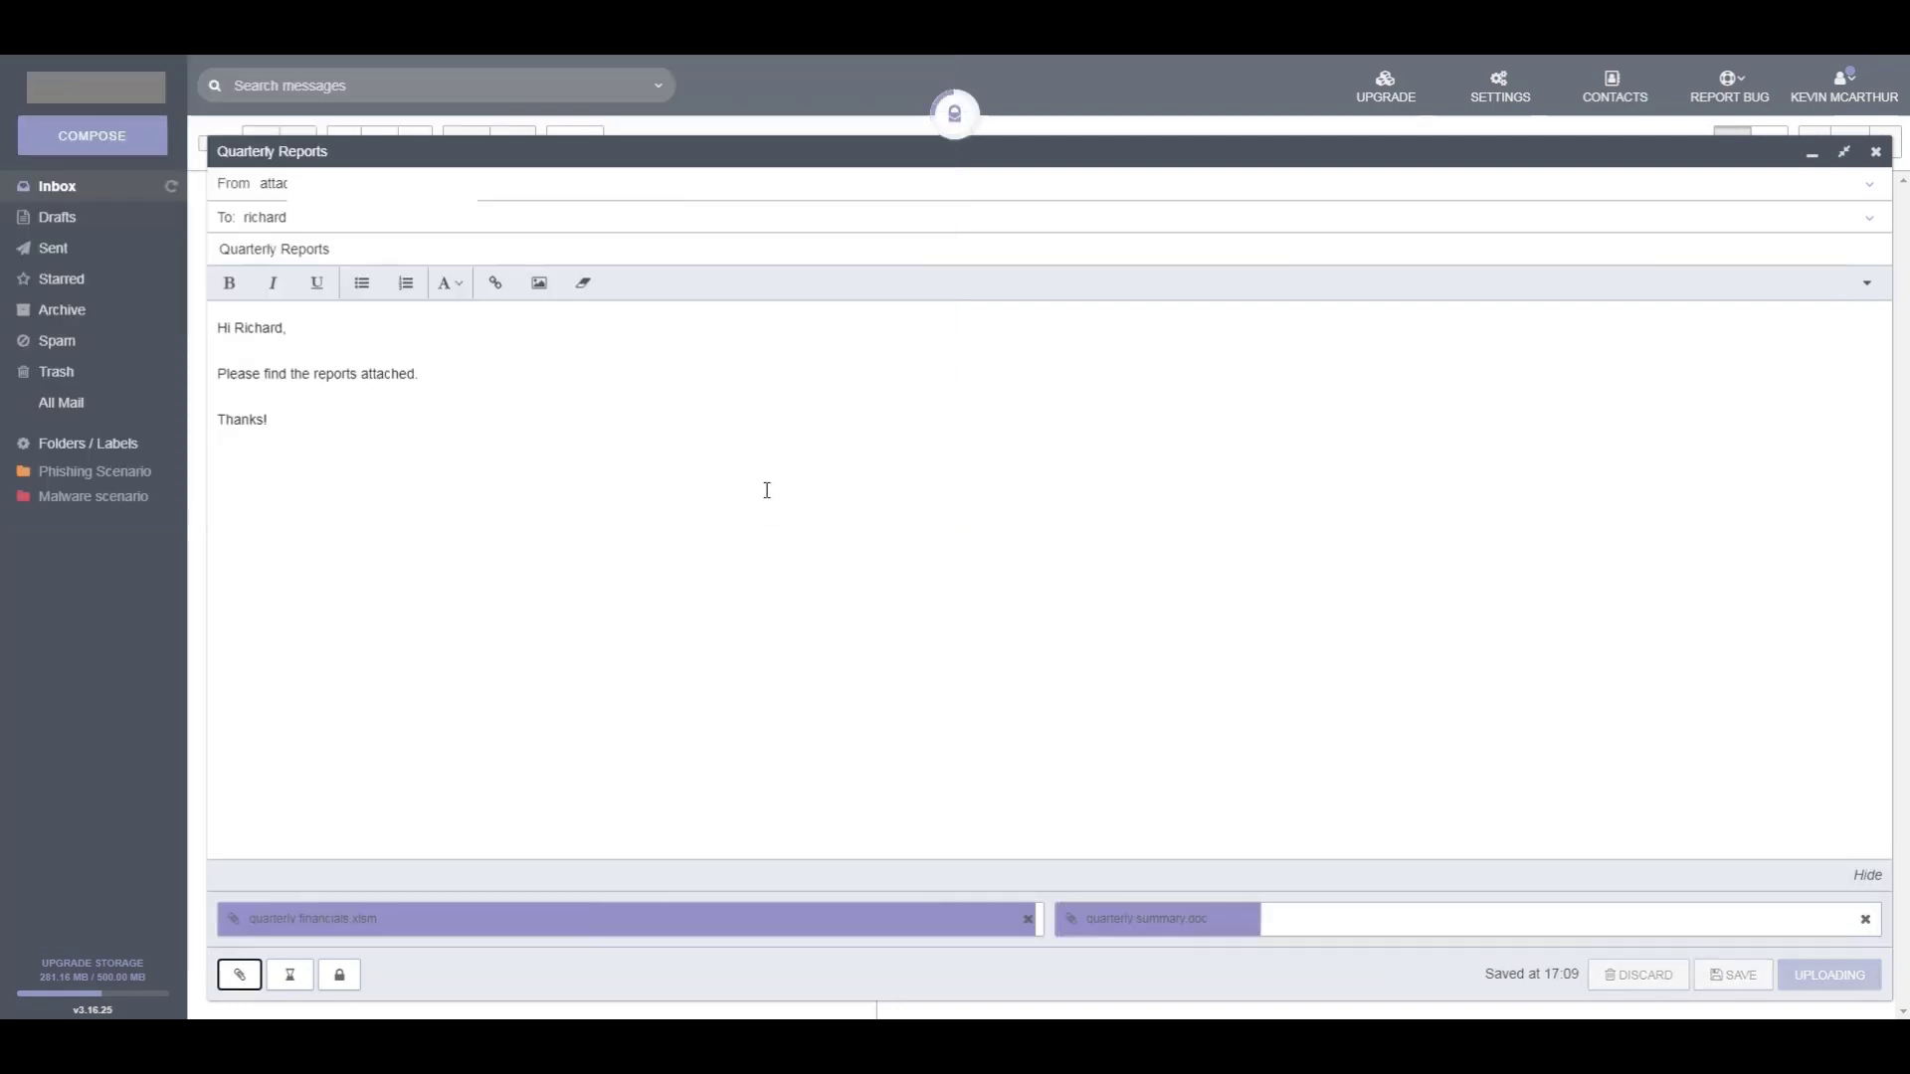
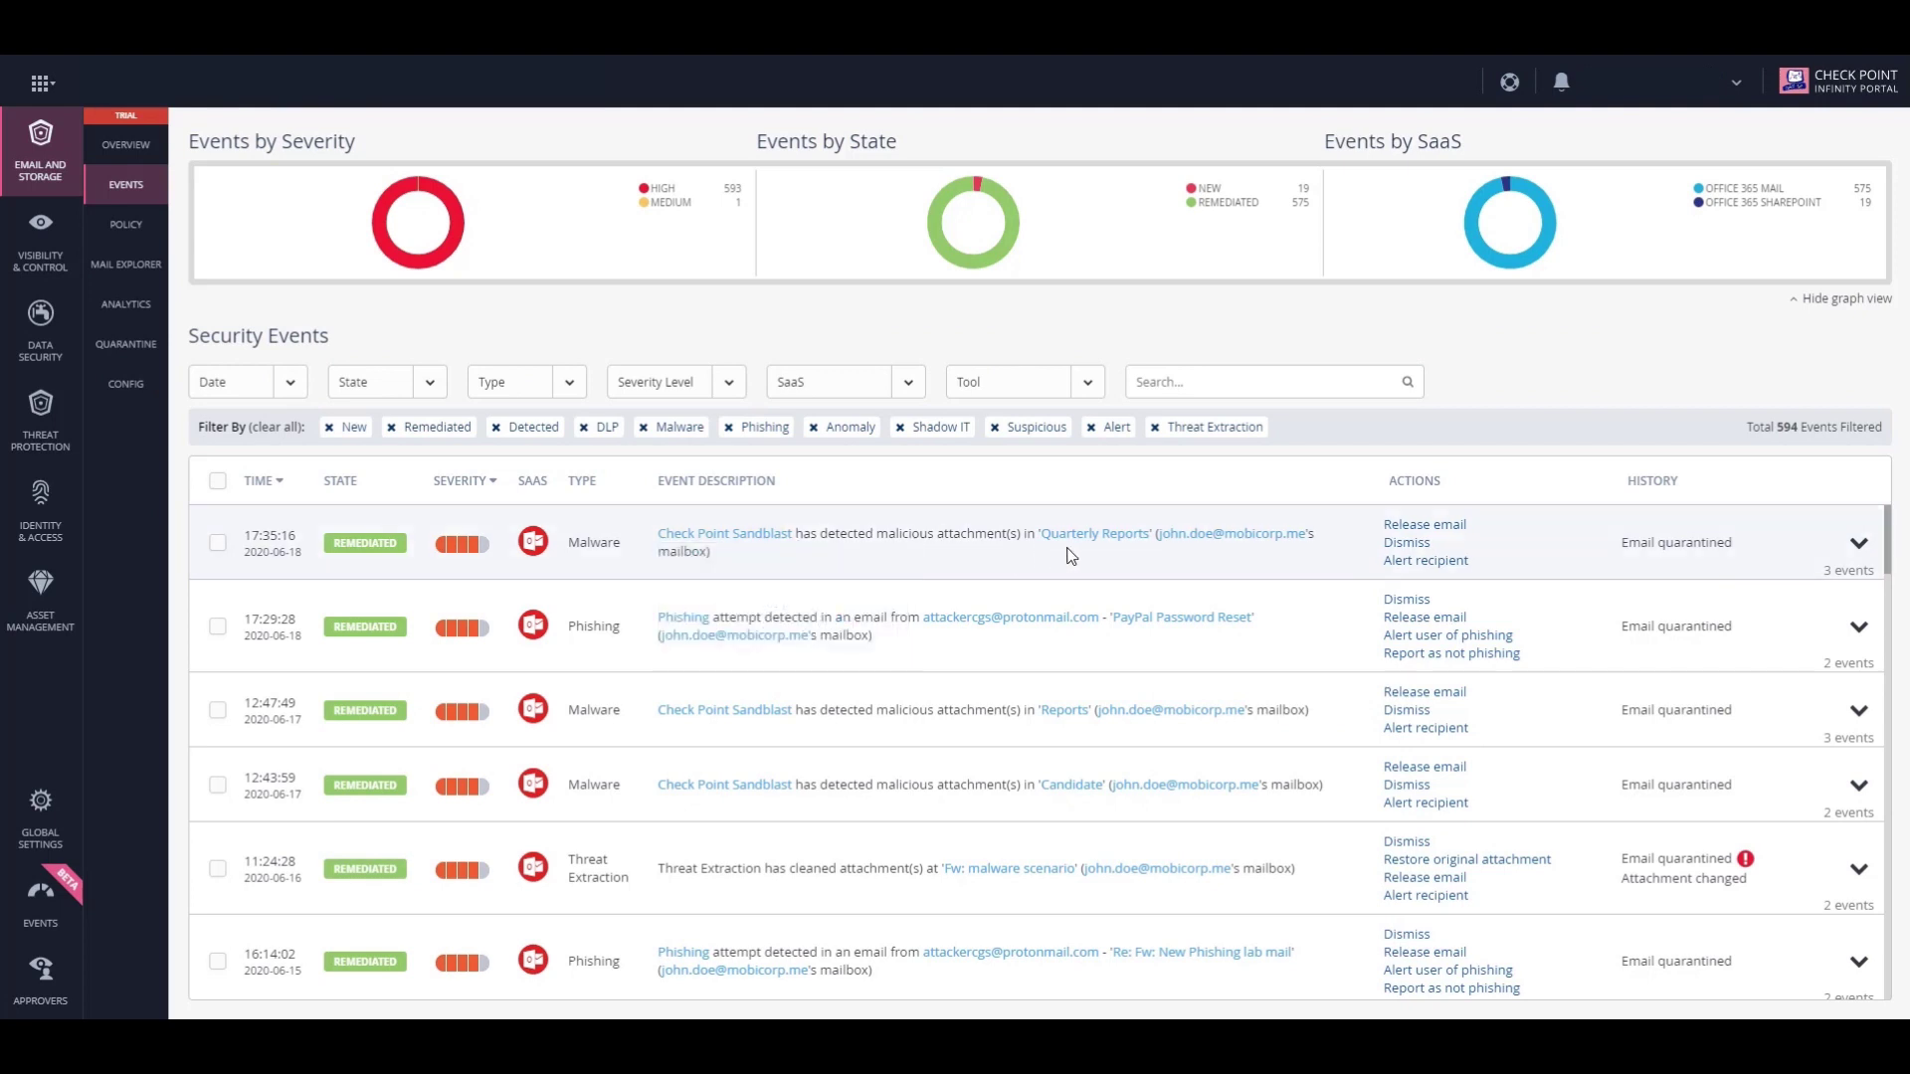
Open the 'Quarterly Reports' email from the top Check Point Sandblast malware event.
{"action": "mouse_move", "coordinate": [1081, 542]}
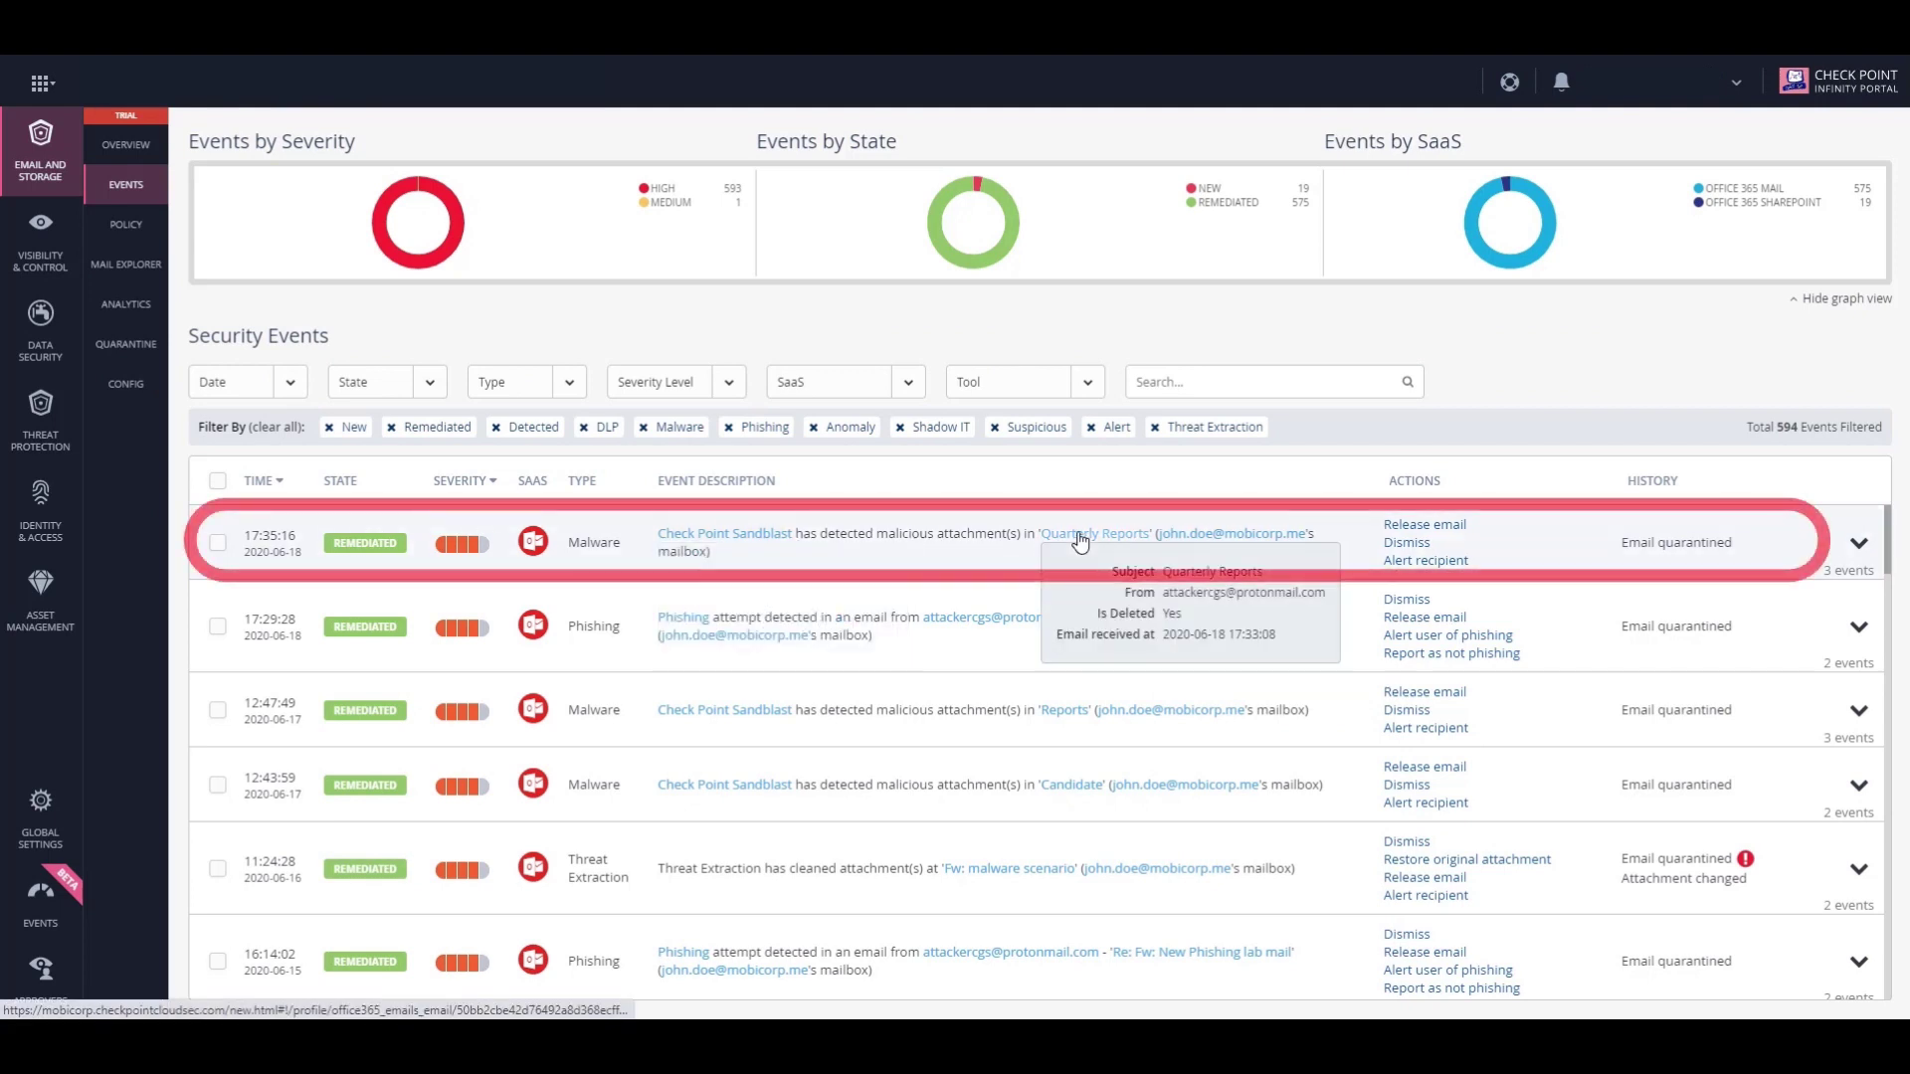
{"action": "left_click", "coordinate": [1080, 542]}
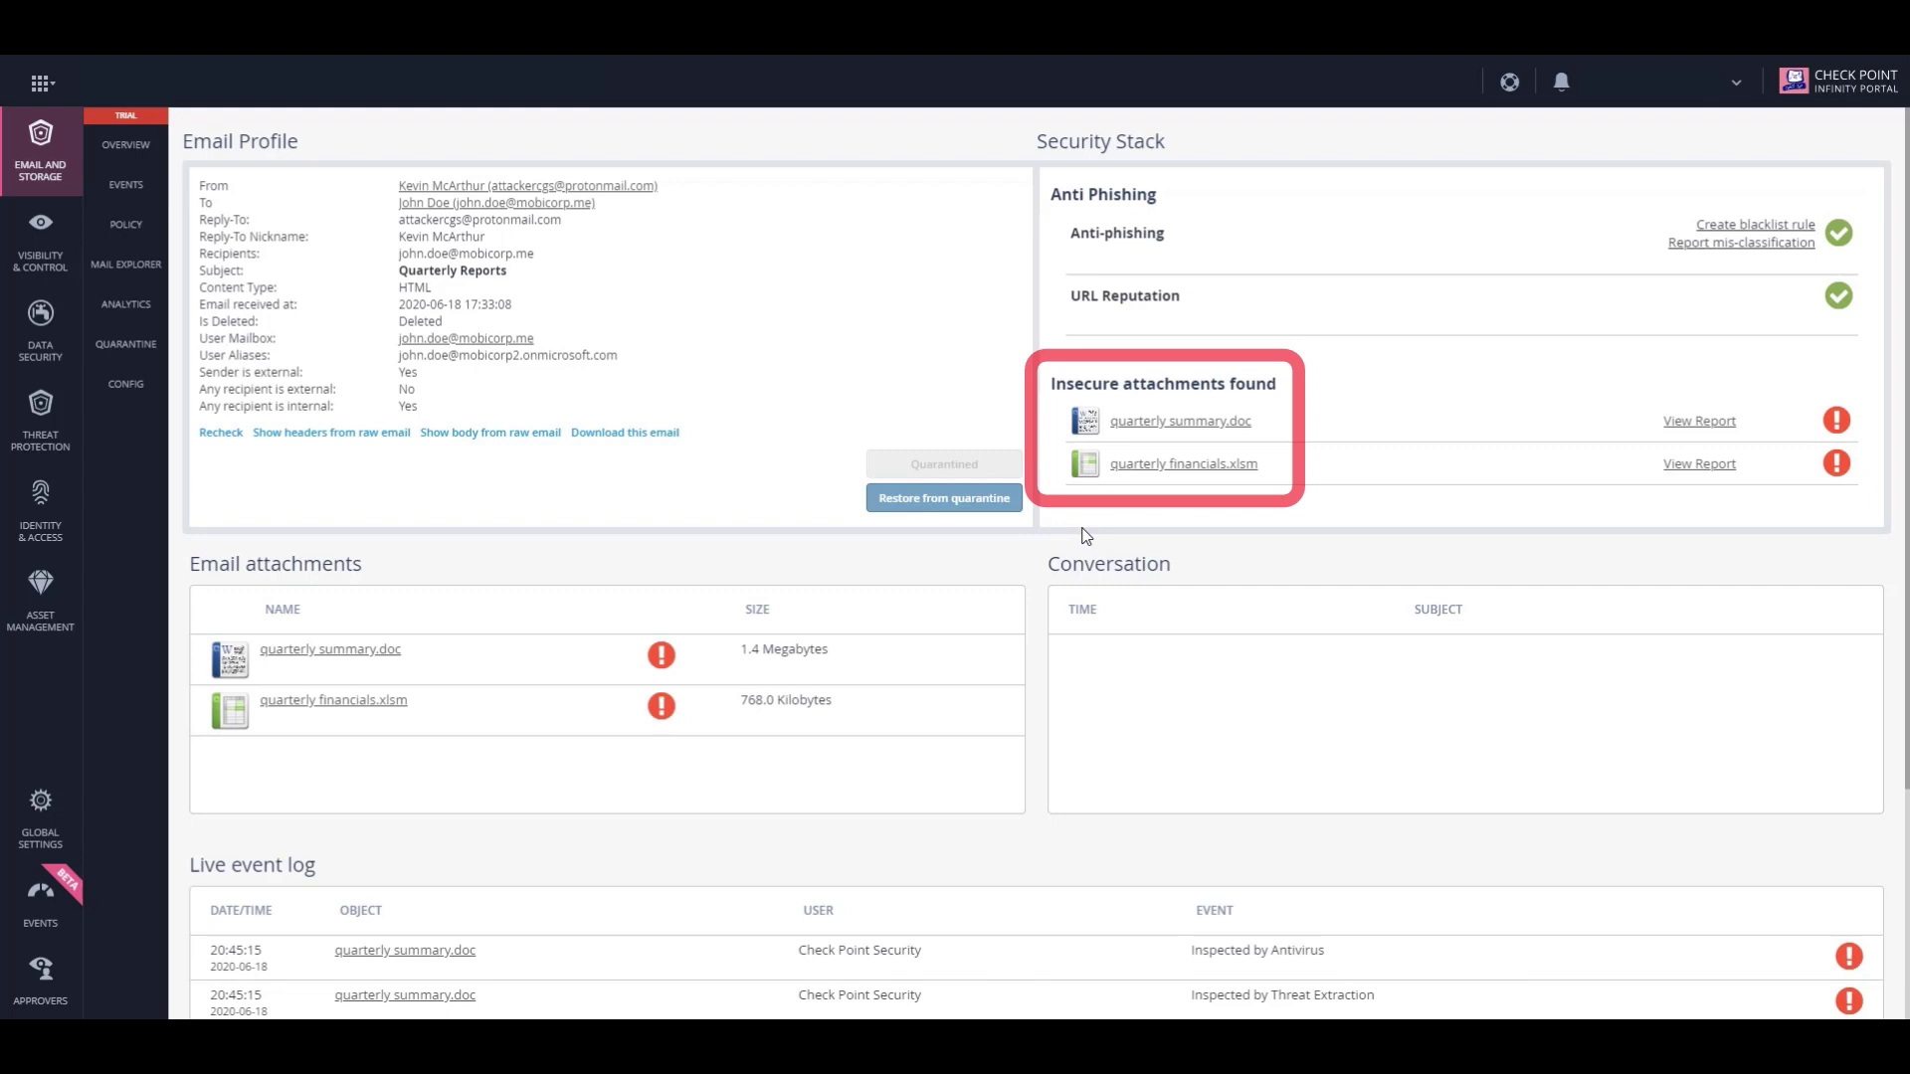
Open the quarterly summary.doc attachment profile from the email's insecure attachments list.
{"action": "left_click", "coordinate": [1139, 424]}
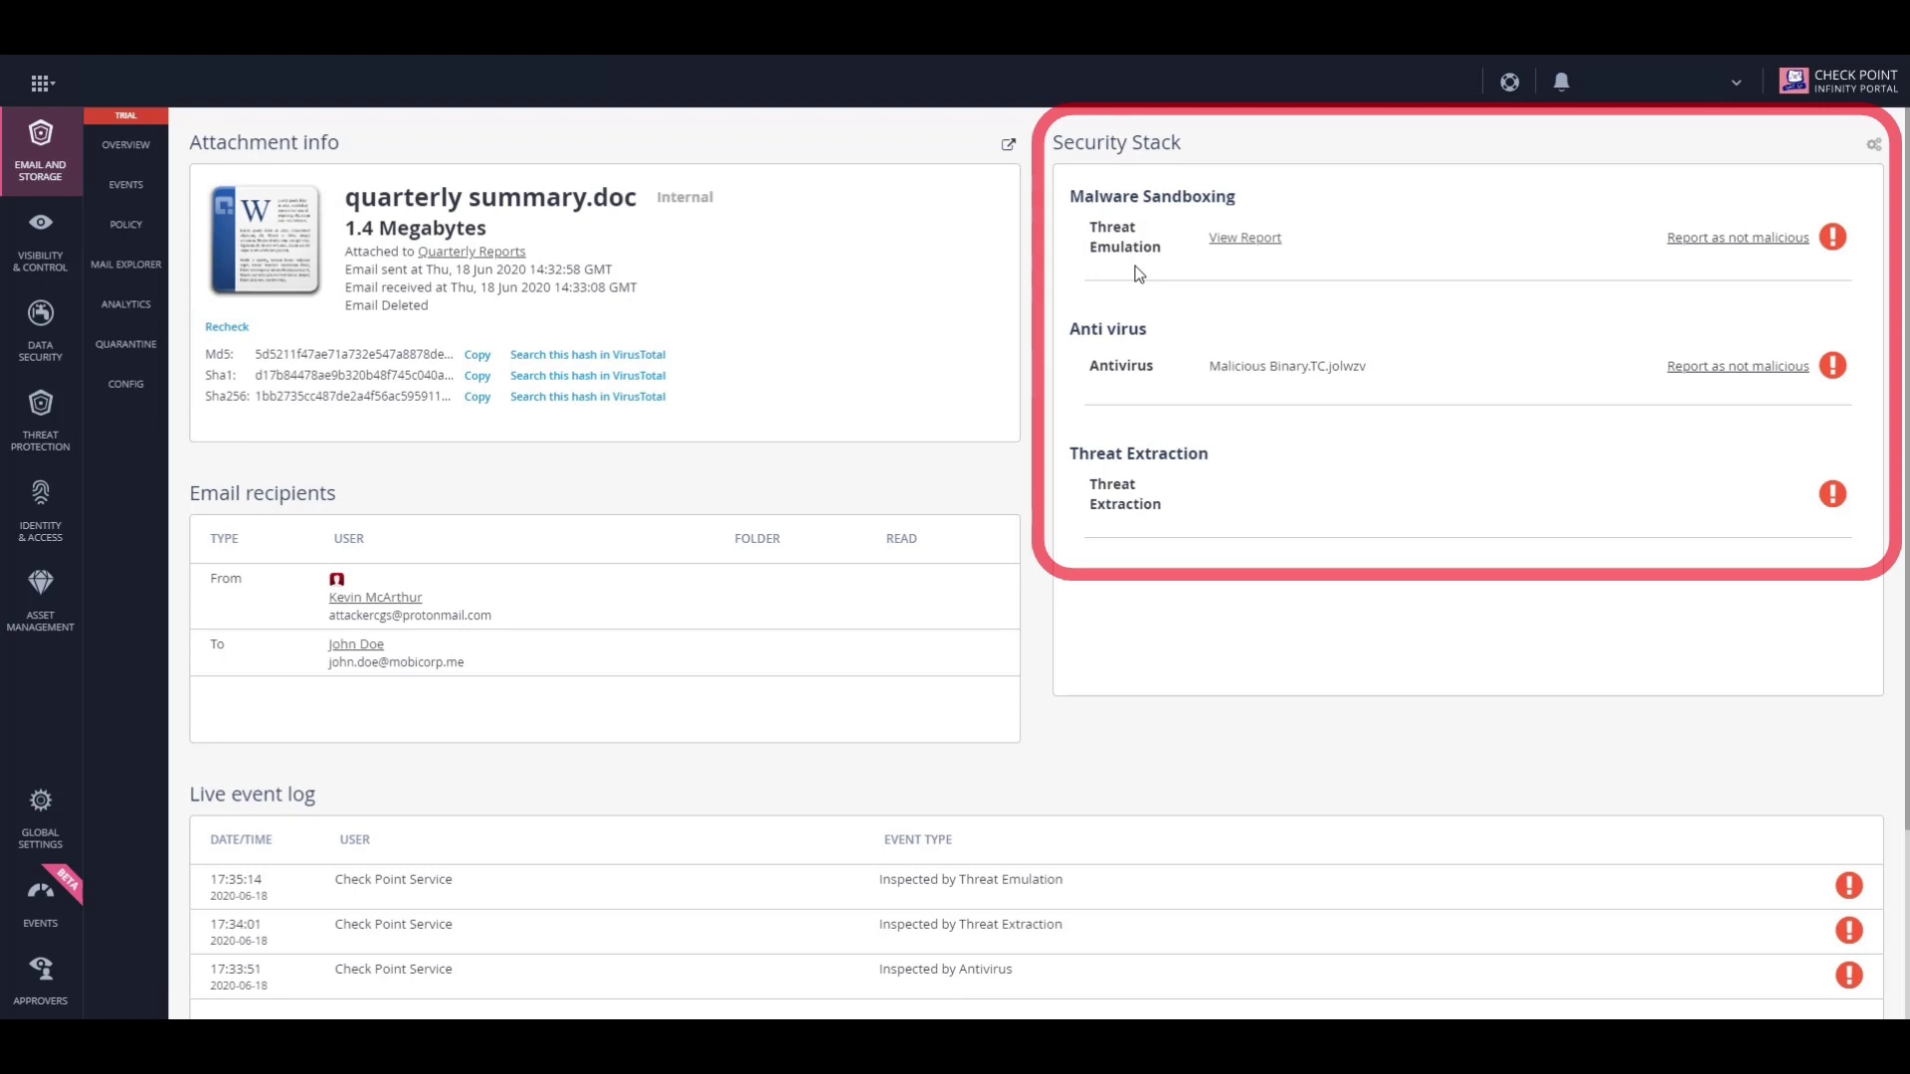
Open the Threat Emulation report for quarterly summary.doc.
{"action": "left_click", "coordinate": [1218, 244]}
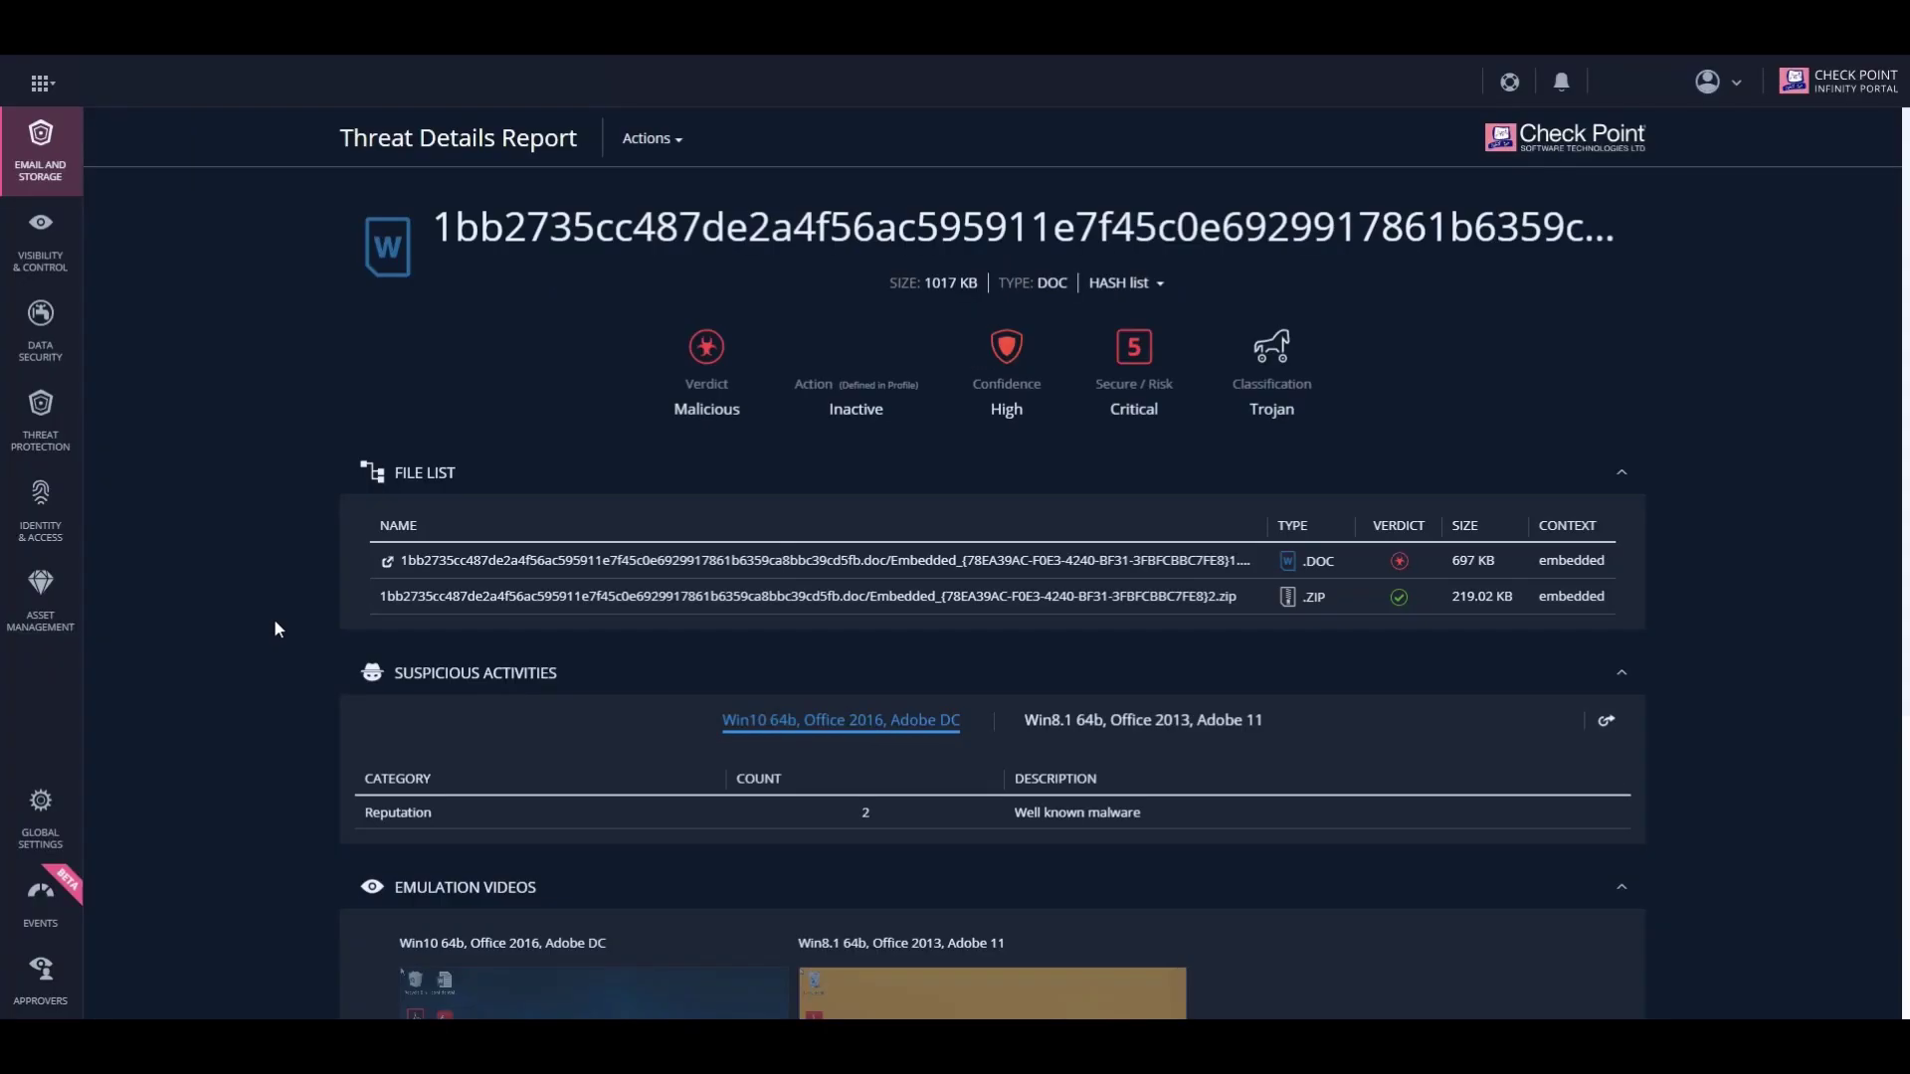
Scroll the report down to the Suspicious Activities and Emulation Videos sections.
{"action": "scroll", "coordinate": [274, 621], "scroll_direction": "down", "scroll_amount": 4}
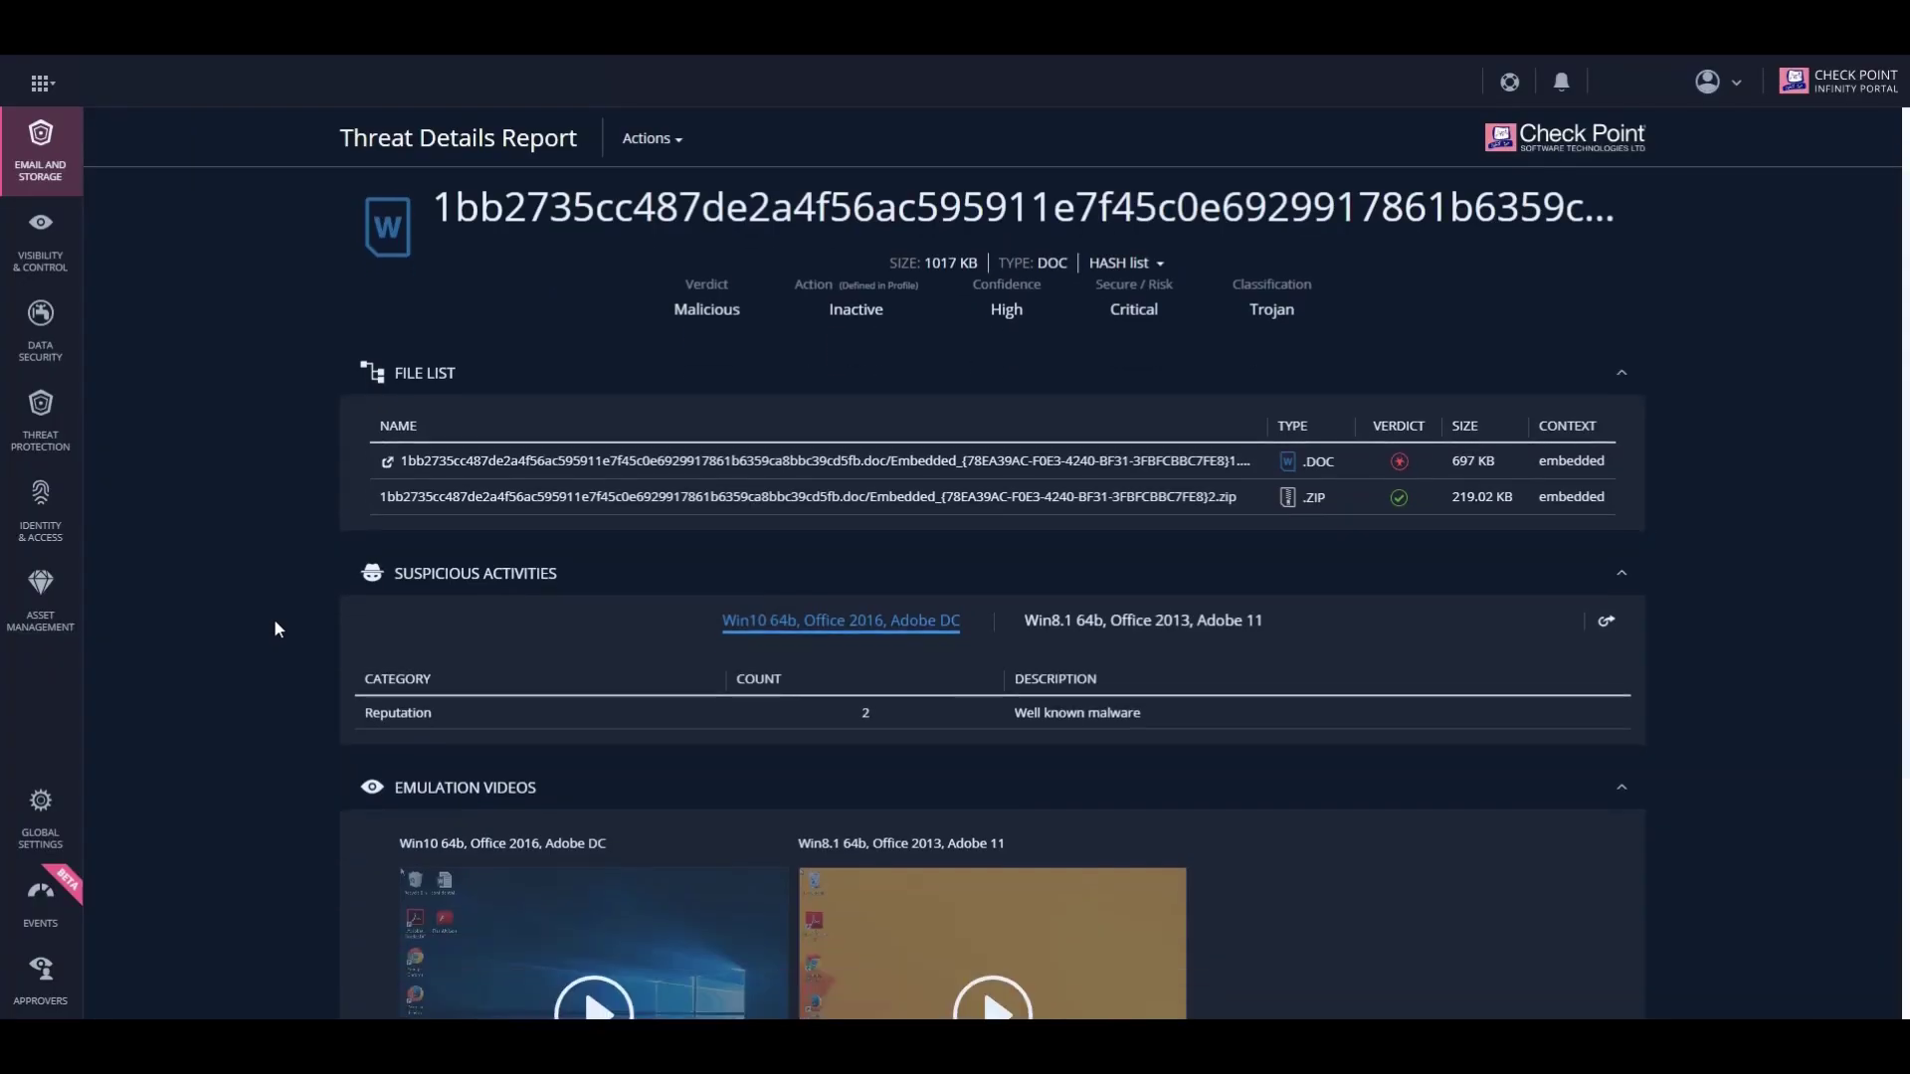
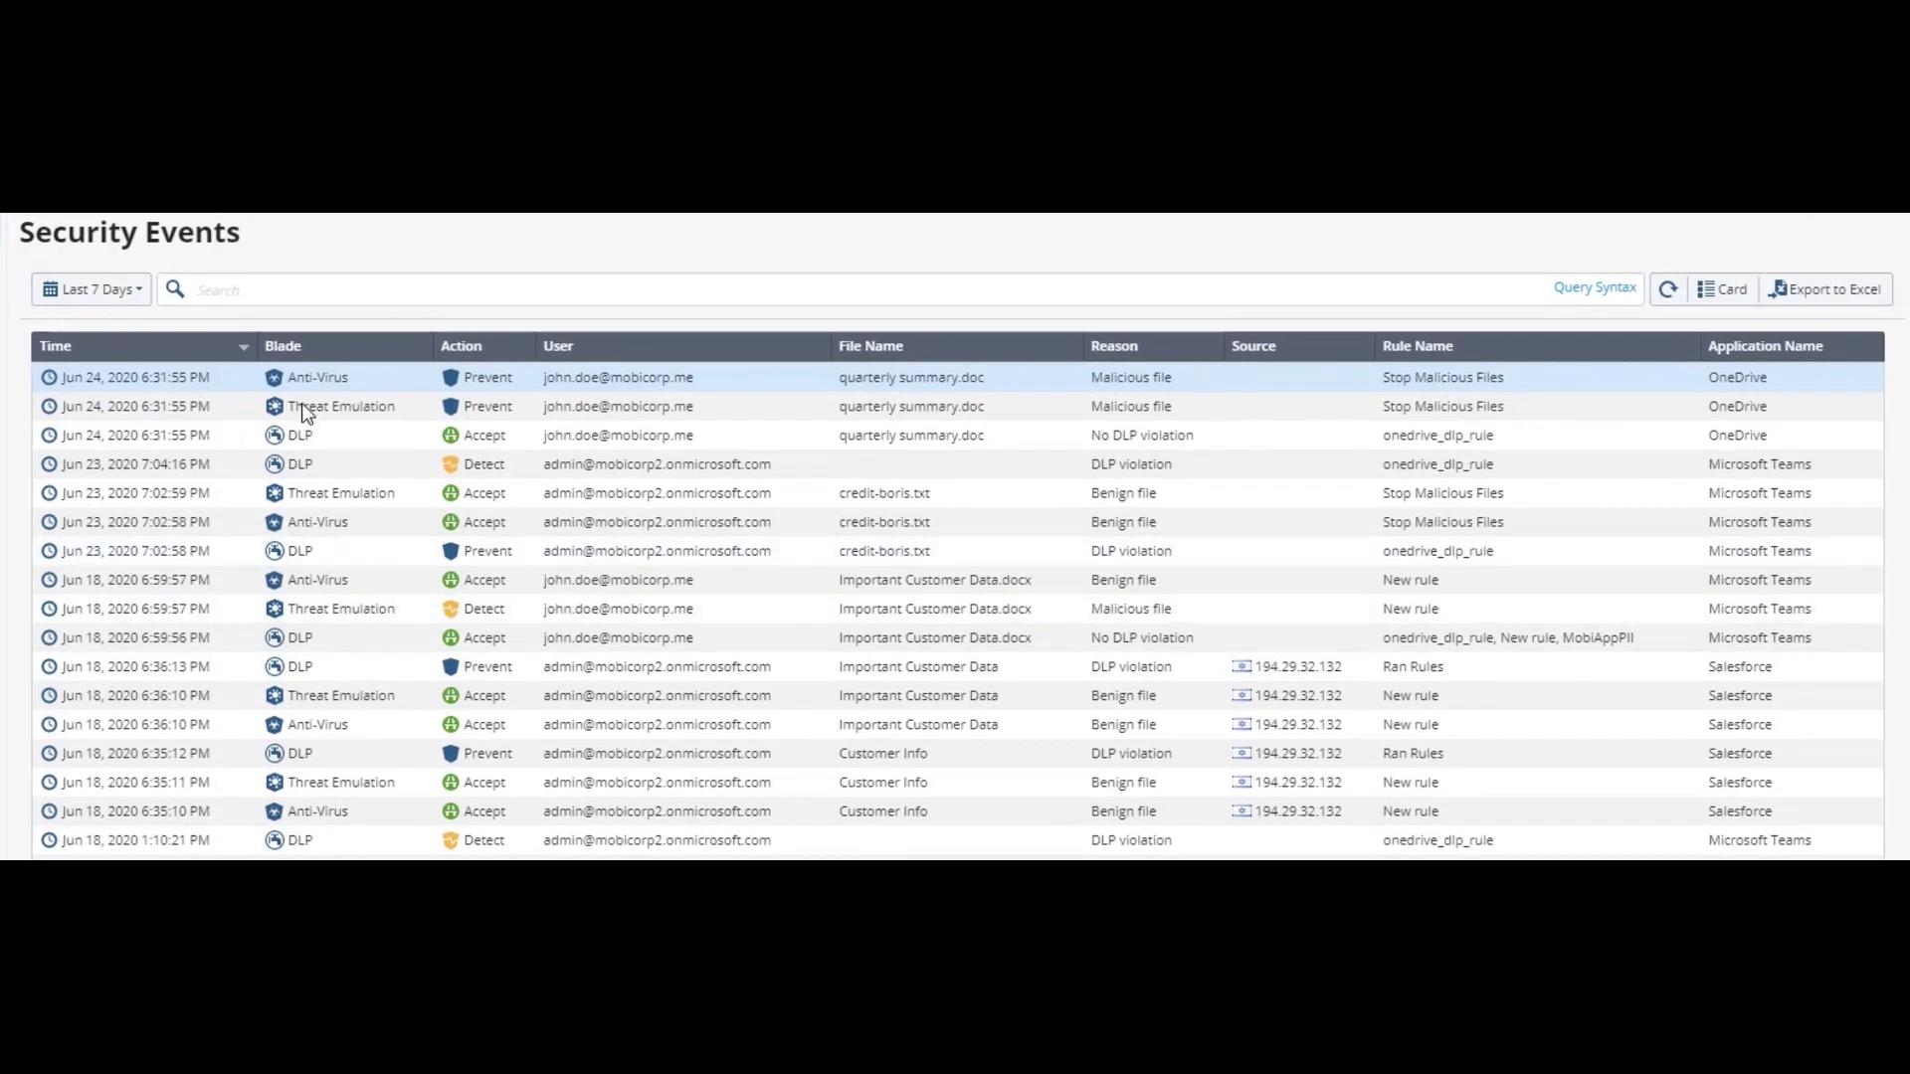
Complete the message body with the partners' new credit card number and a 'Thanks.' sign-off.
{"action": "left_click", "coordinate": [302, 403]}
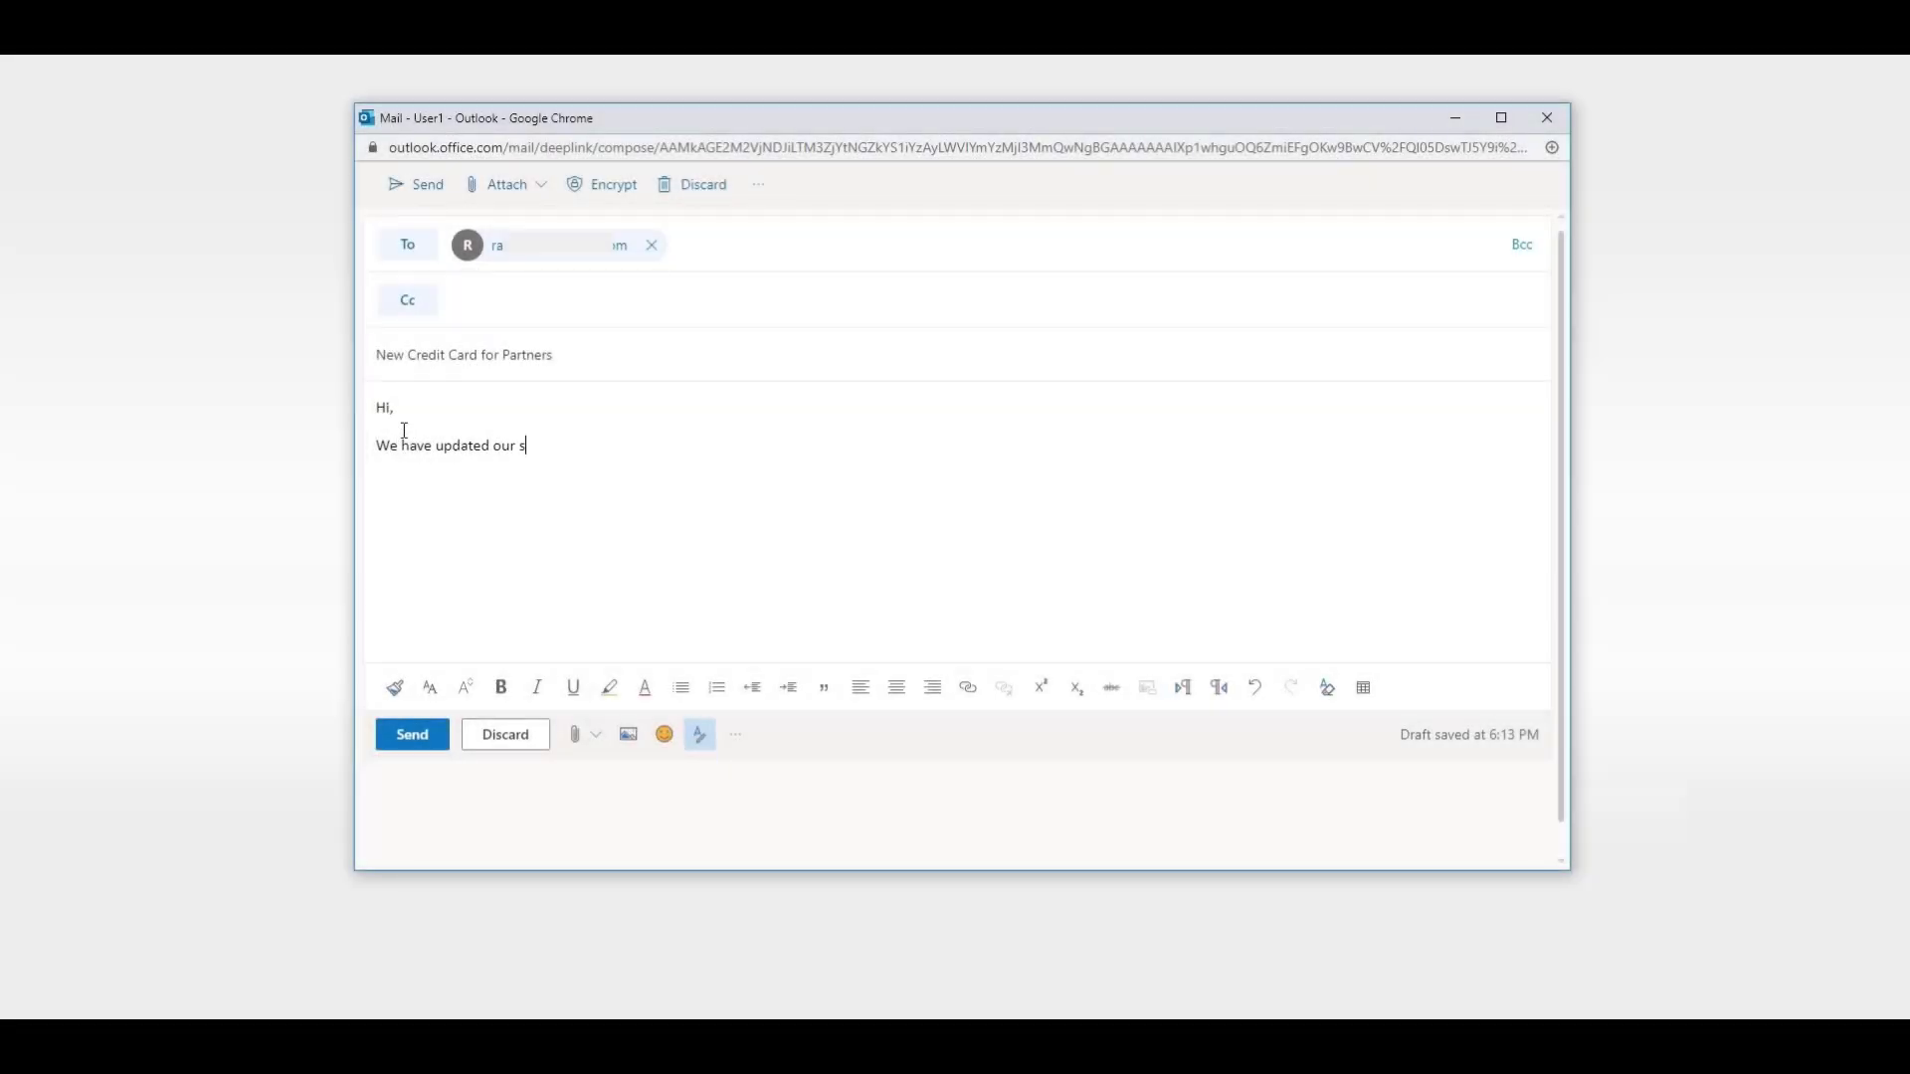
{"action": "type", "text": "ystem, we have a new credit card number for our partners:"}
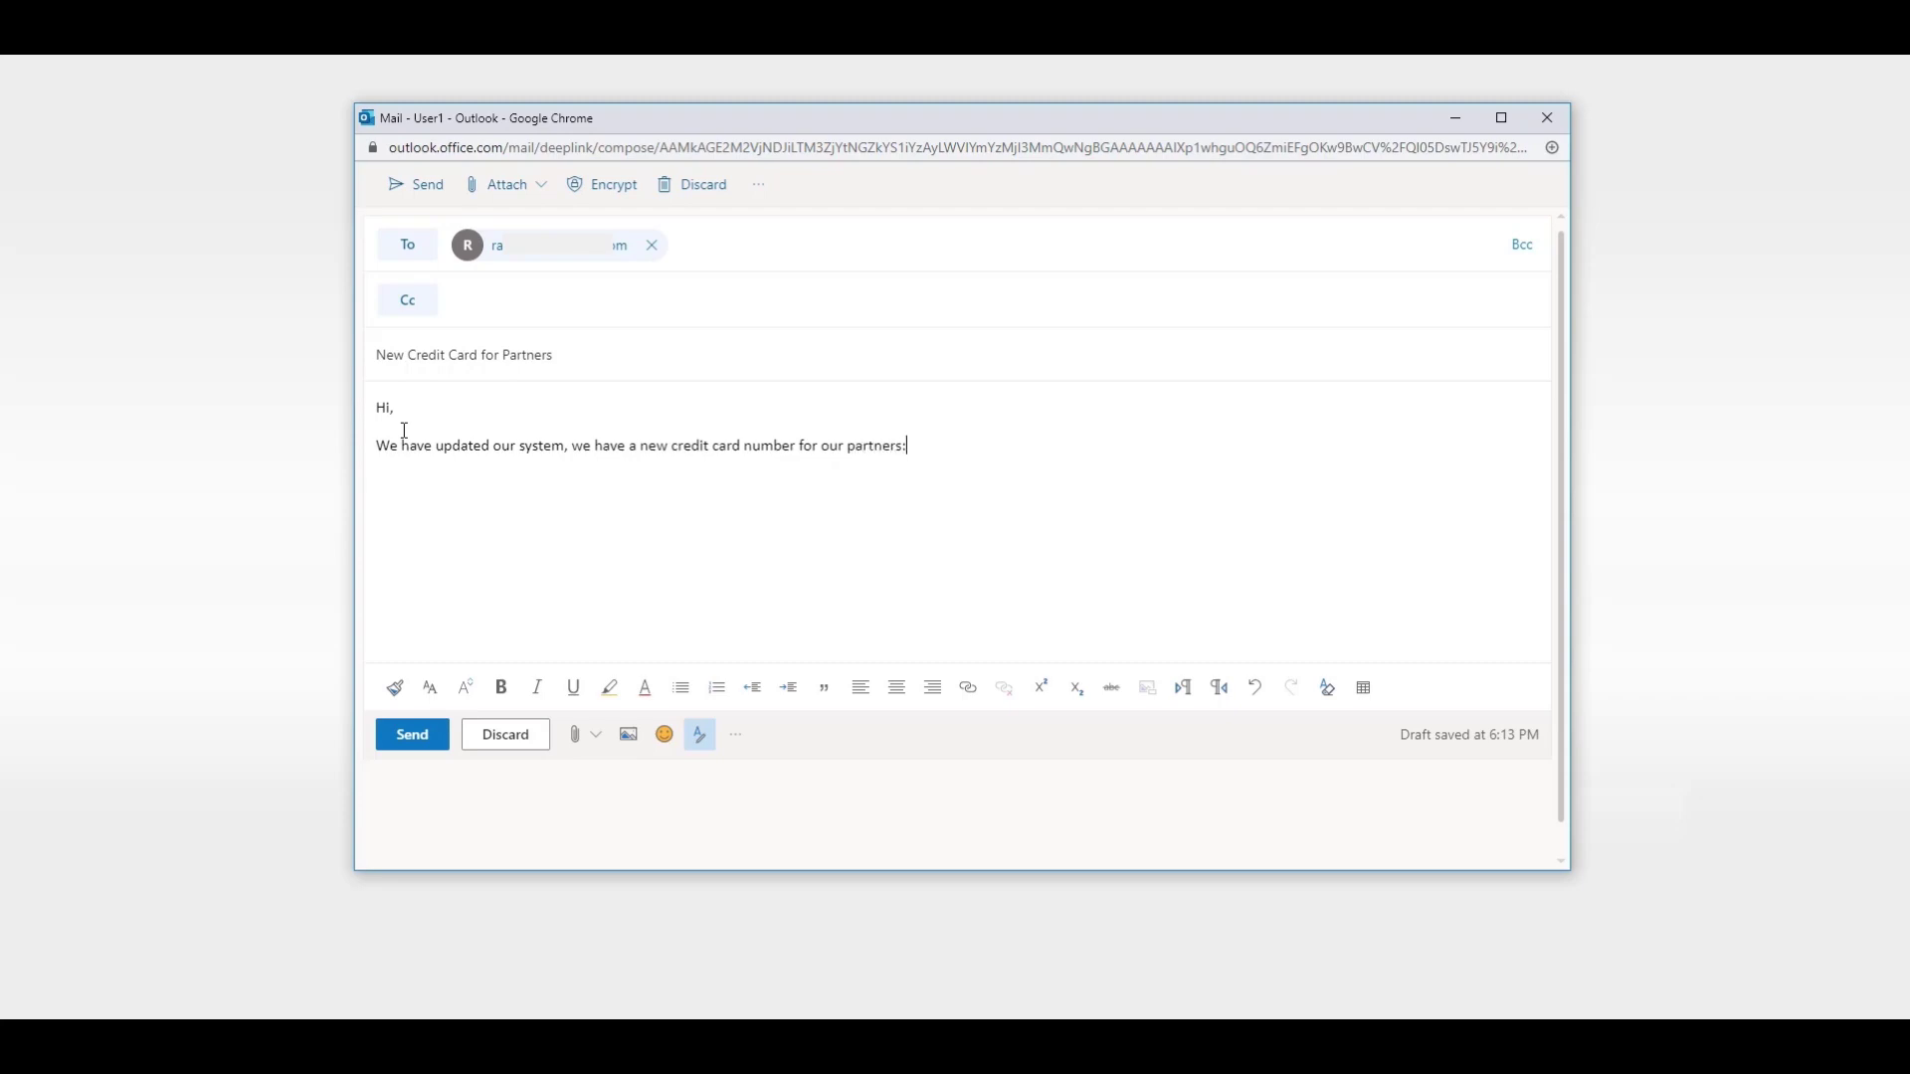
{"action": "key", "text": "ctrl+v"}
{"action": "key", "text": "Return"}
{"action": "type", "text": "hanks."}
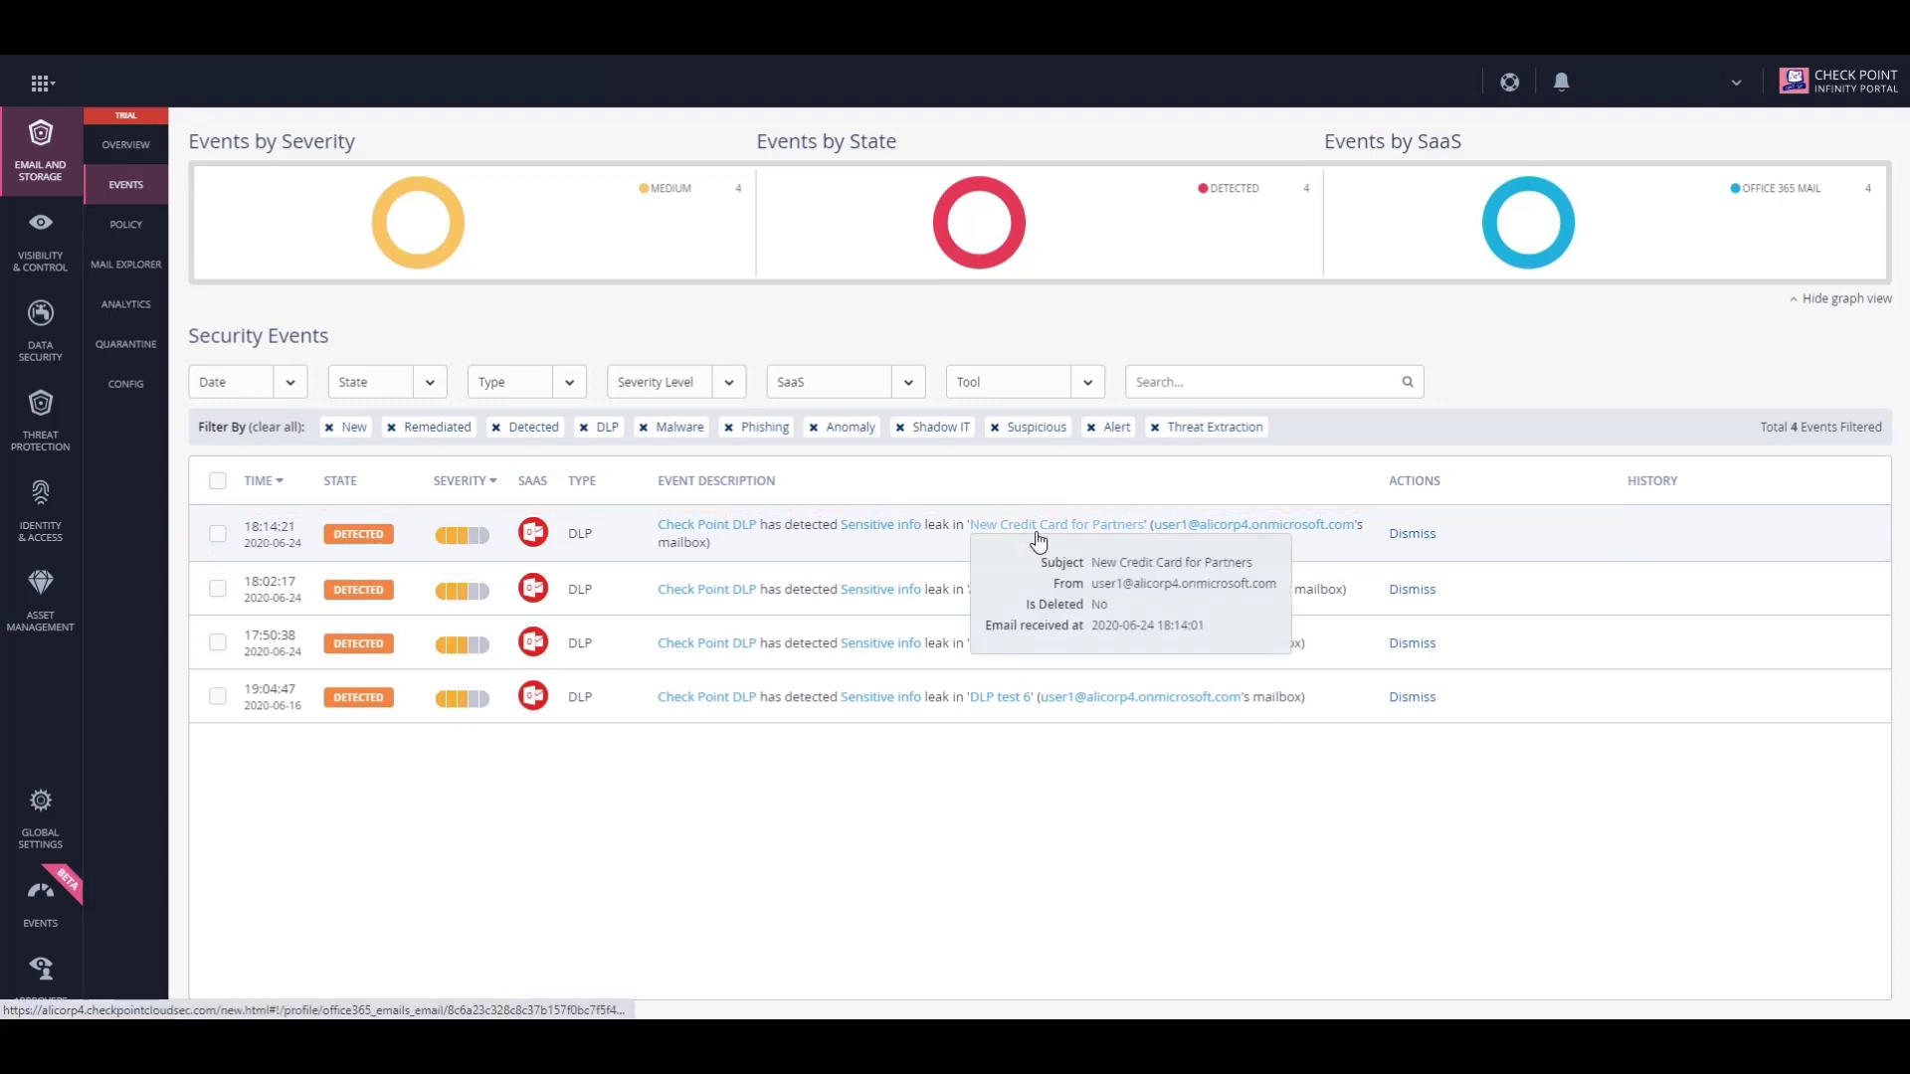
Open the email details of the 'New Credit Card for Partners' event in the first row.
{"action": "left_click", "coordinate": [1040, 542]}
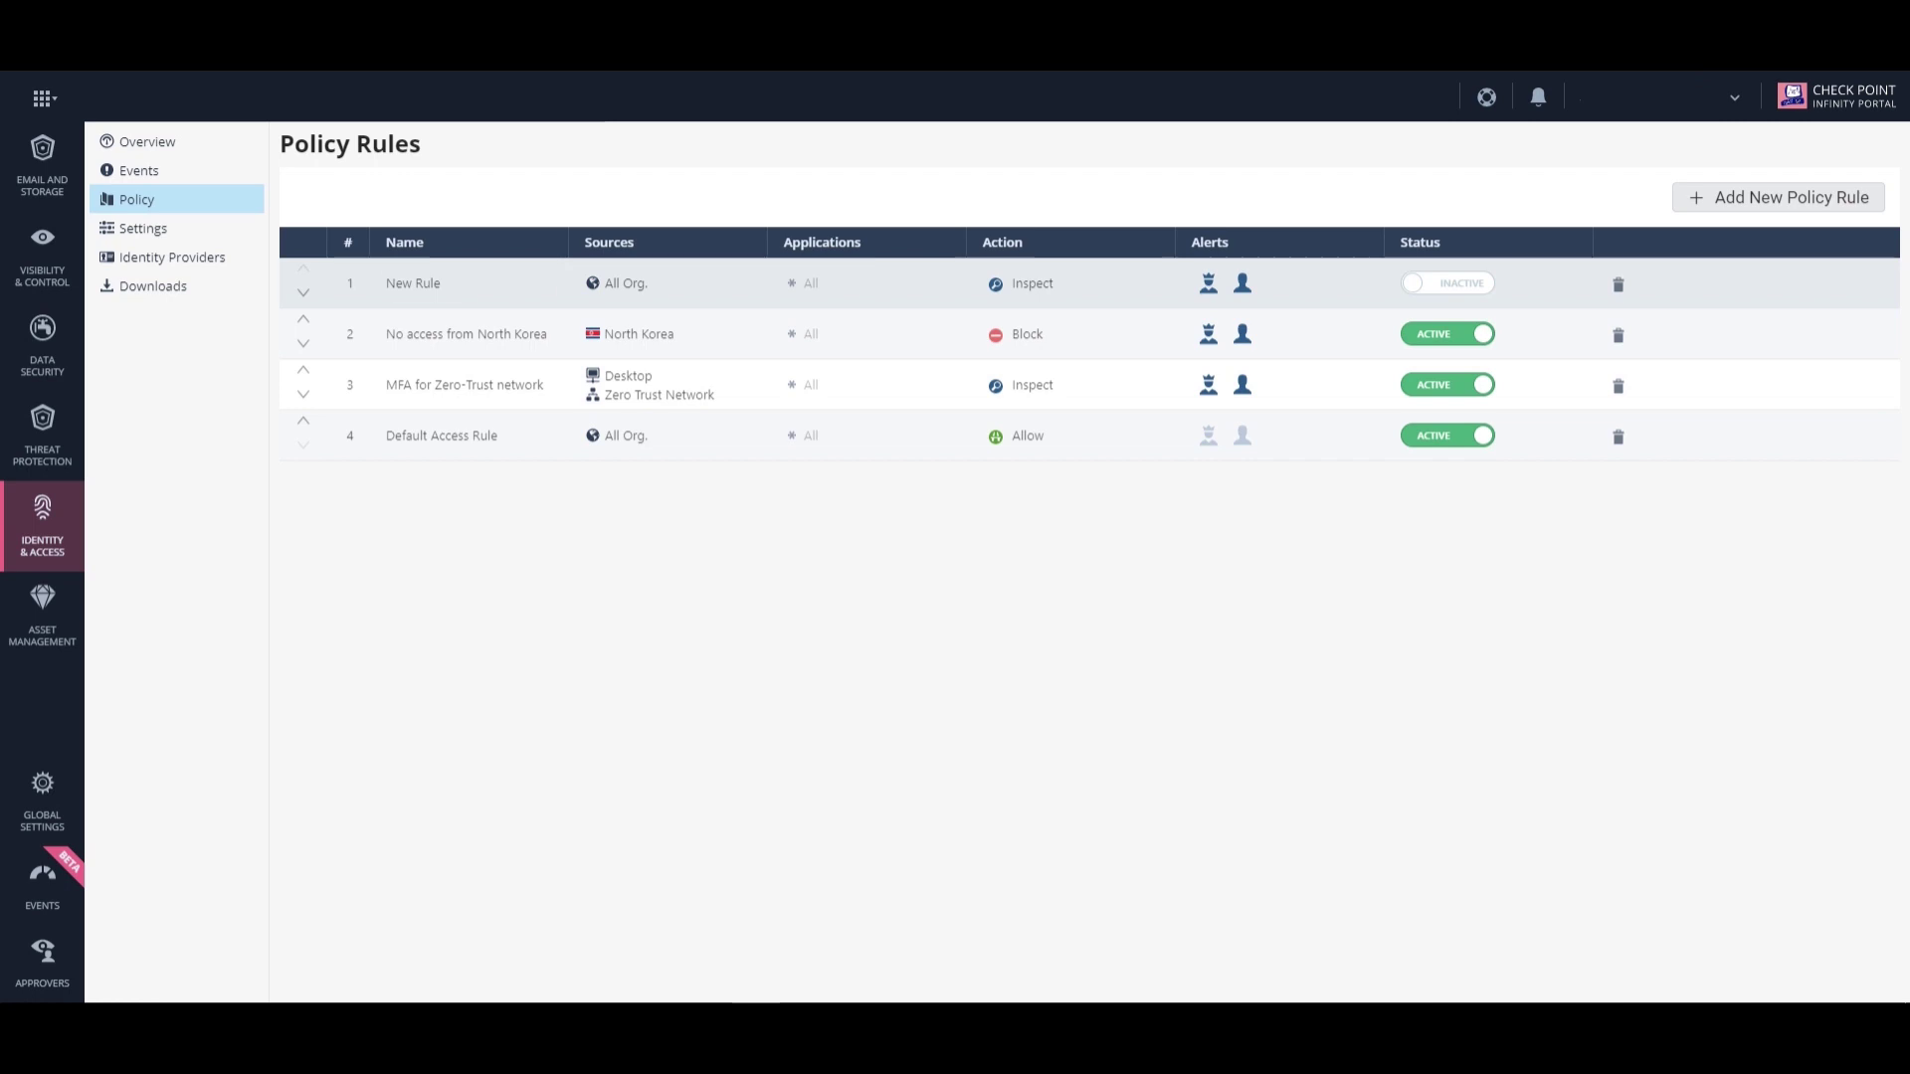
Create policy rule 'Allow BYOD with ID-Guard' with its sources limited to mobile devices only.
{"action": "left_click", "coordinate": [417, 283]}
{"action": "type", "text": "Alloo"}
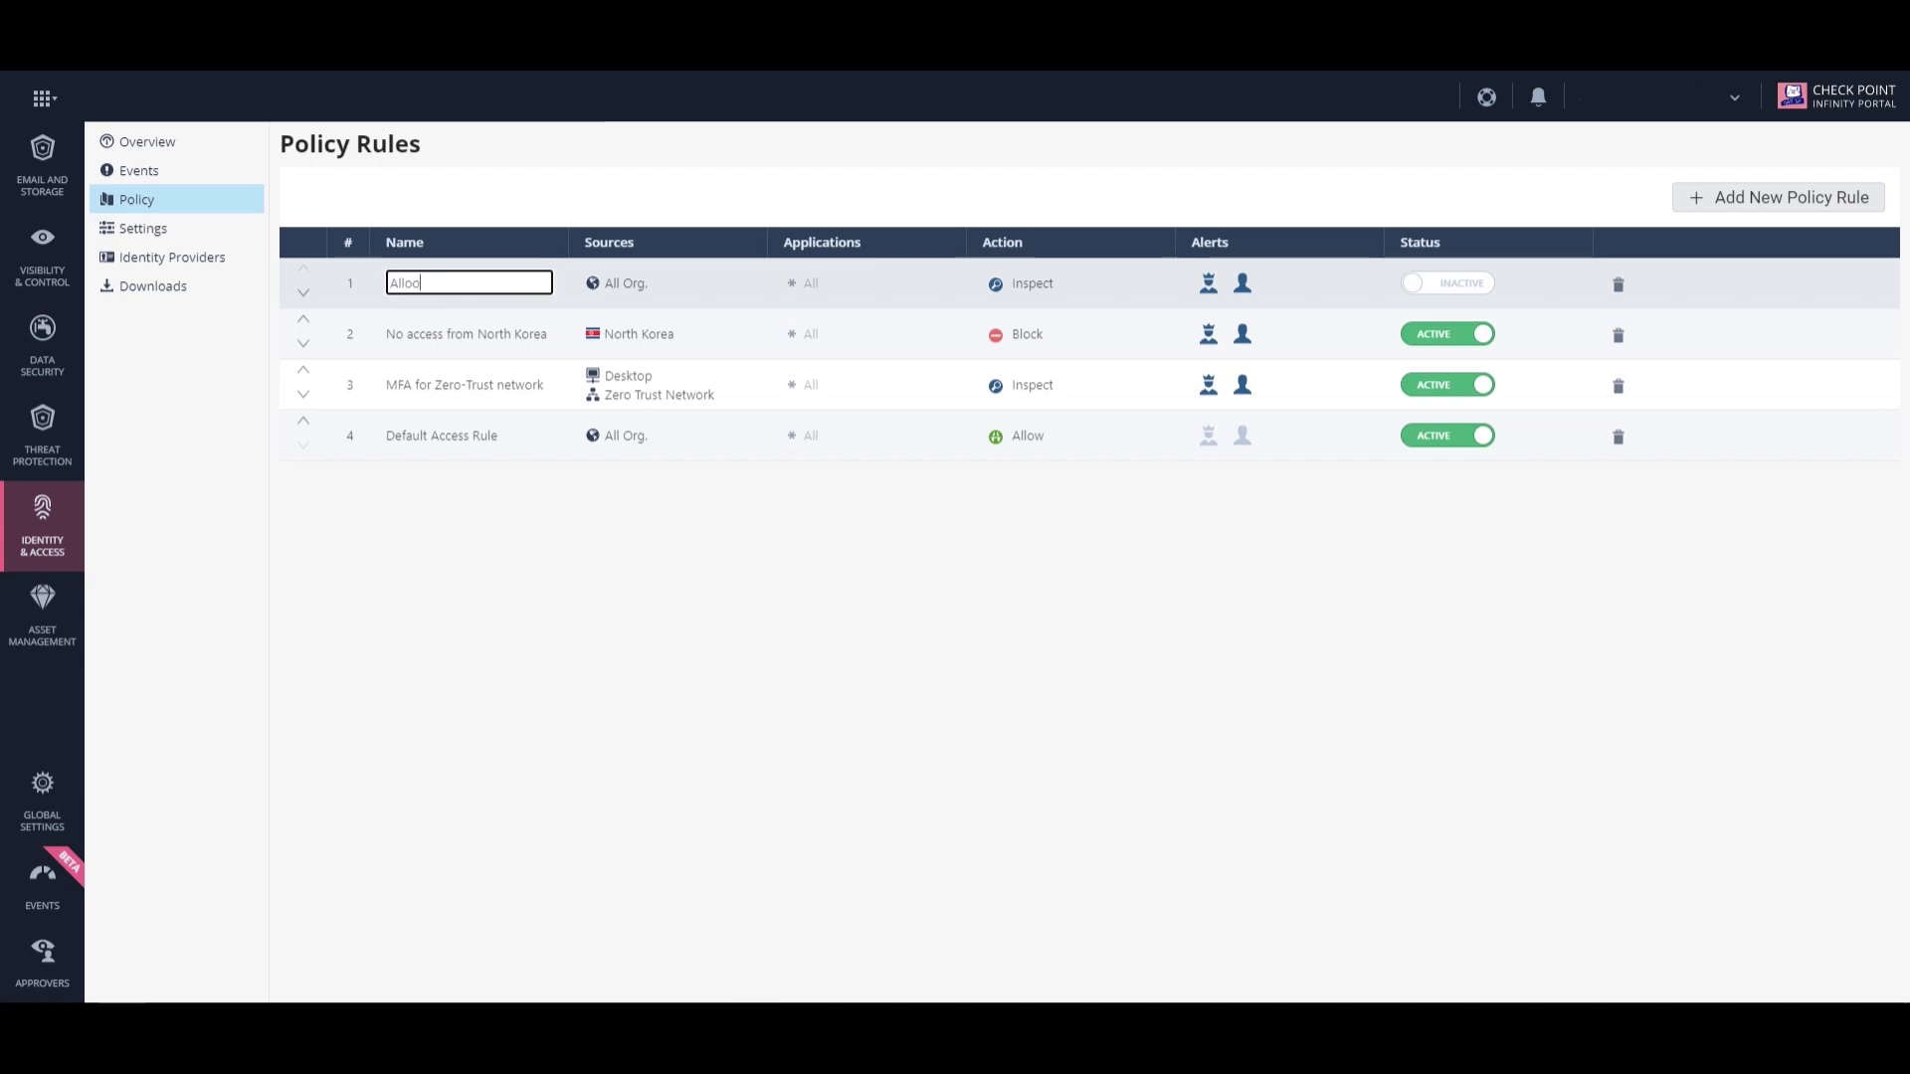
{"action": "key", "text": "BackSpace"}
{"action": "type", "text": "w BYOD with ID-Guard"}
{"action": "key", "text": "Tab"}
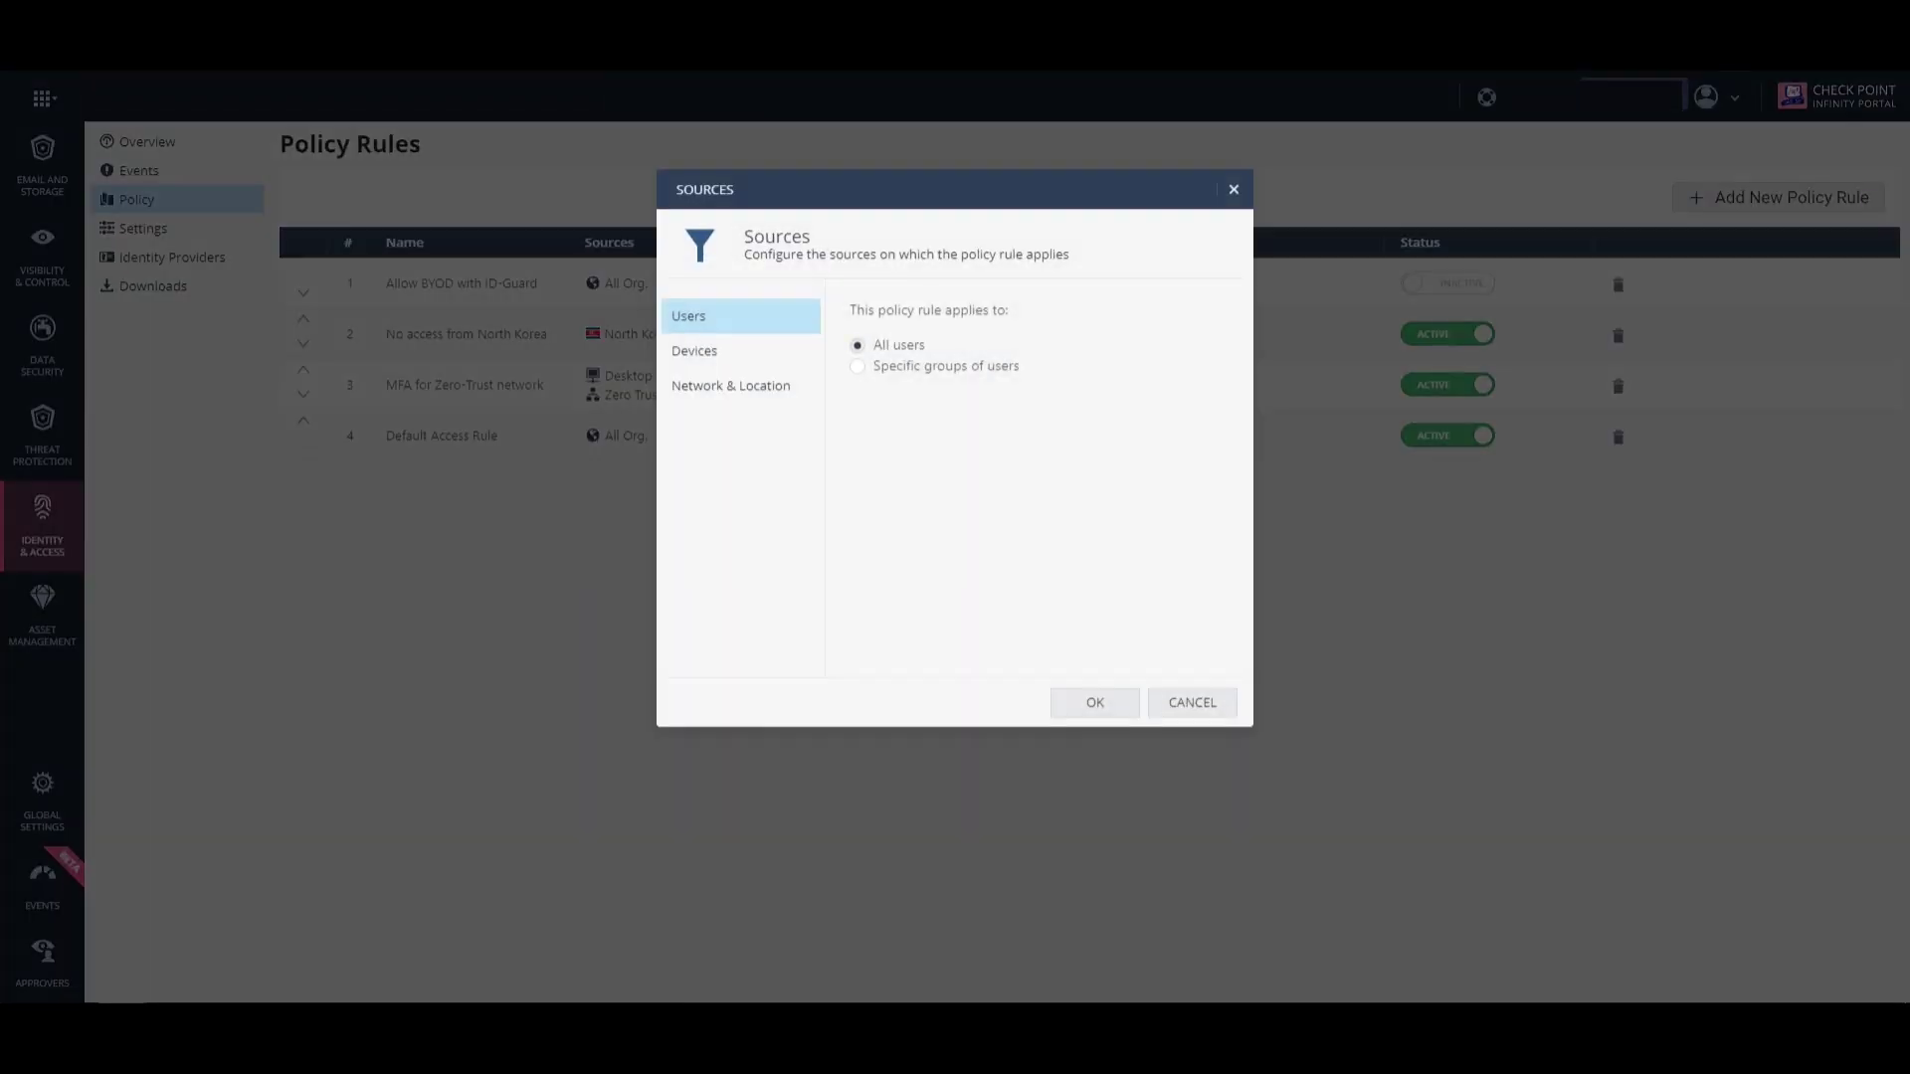
{"action": "left_click", "coordinate": [694, 351]}
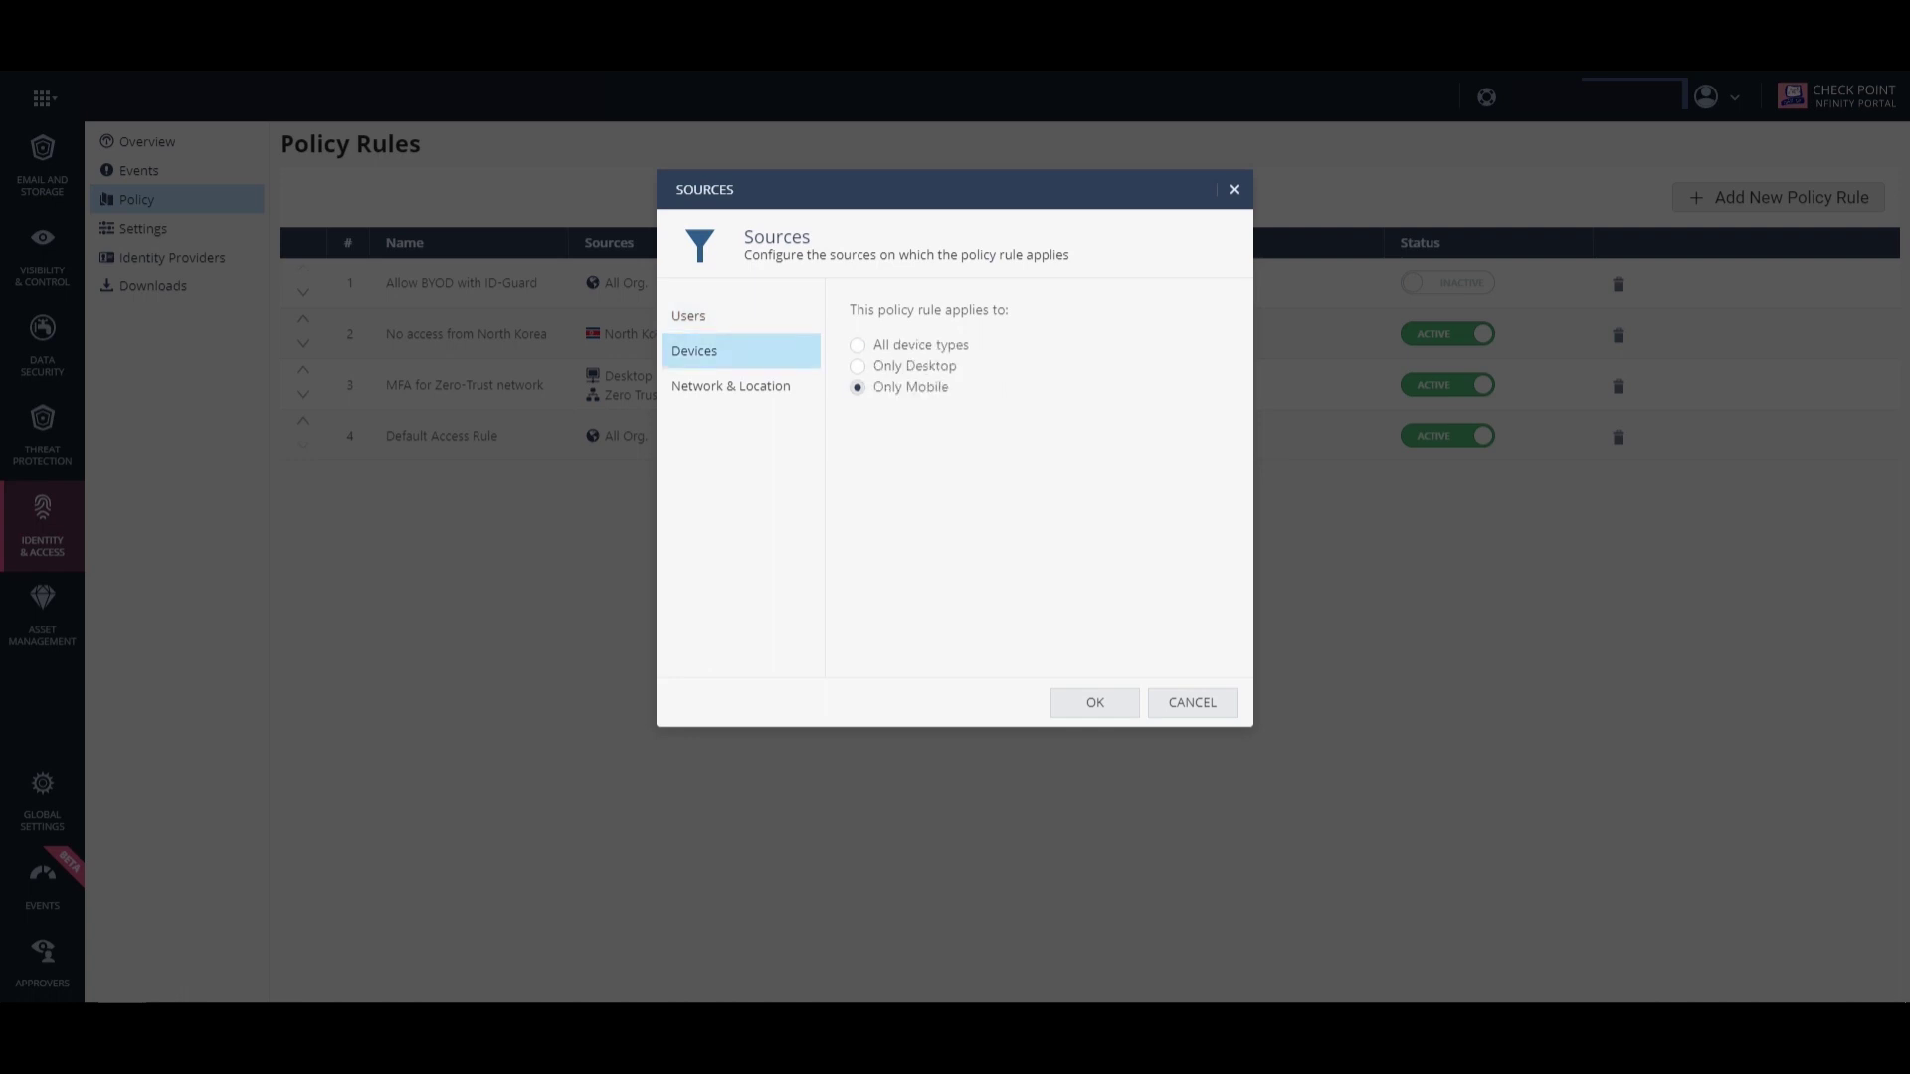
{"action": "left_click", "coordinate": [732, 386]}
{"action": "left_click", "coordinate": [1093, 703]}
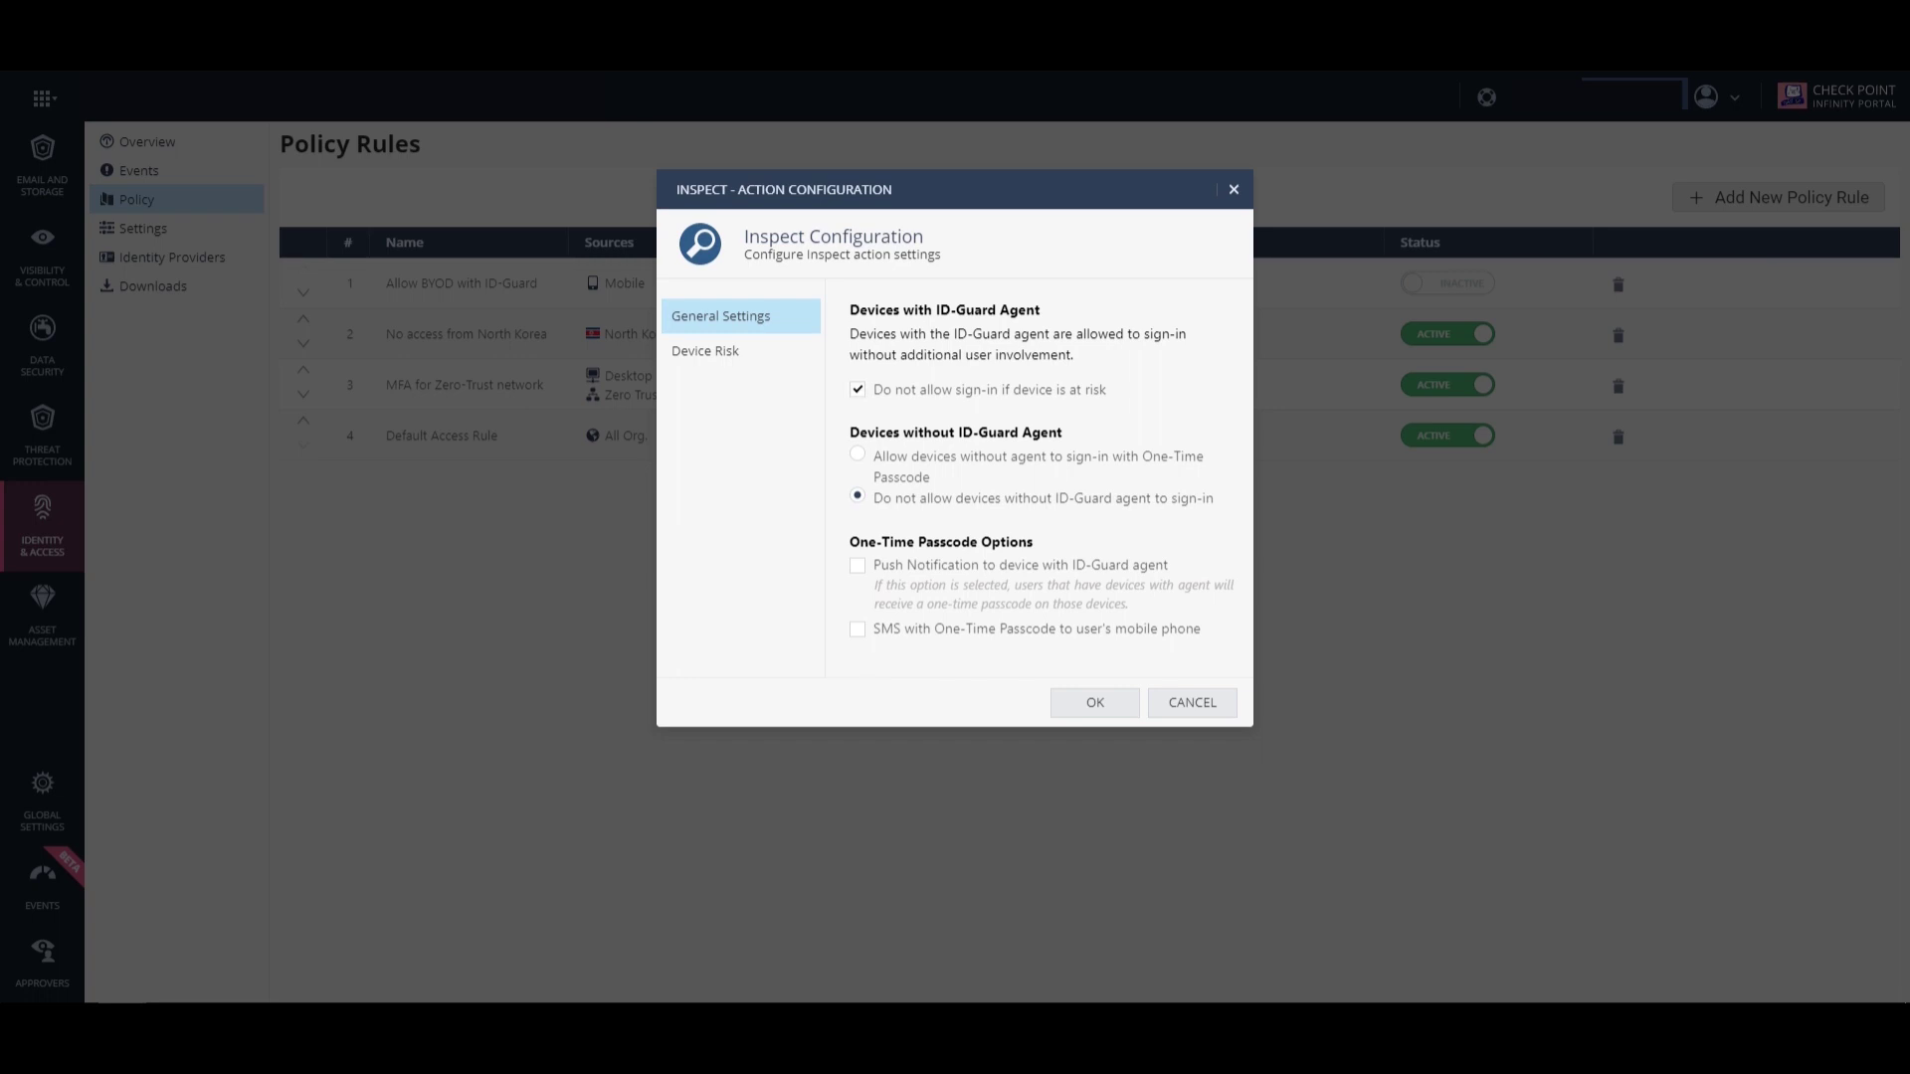
Set the rule's action to Inspect after reviewing the Device Risk criteria.
{"action": "left_click", "coordinate": [706, 352]}
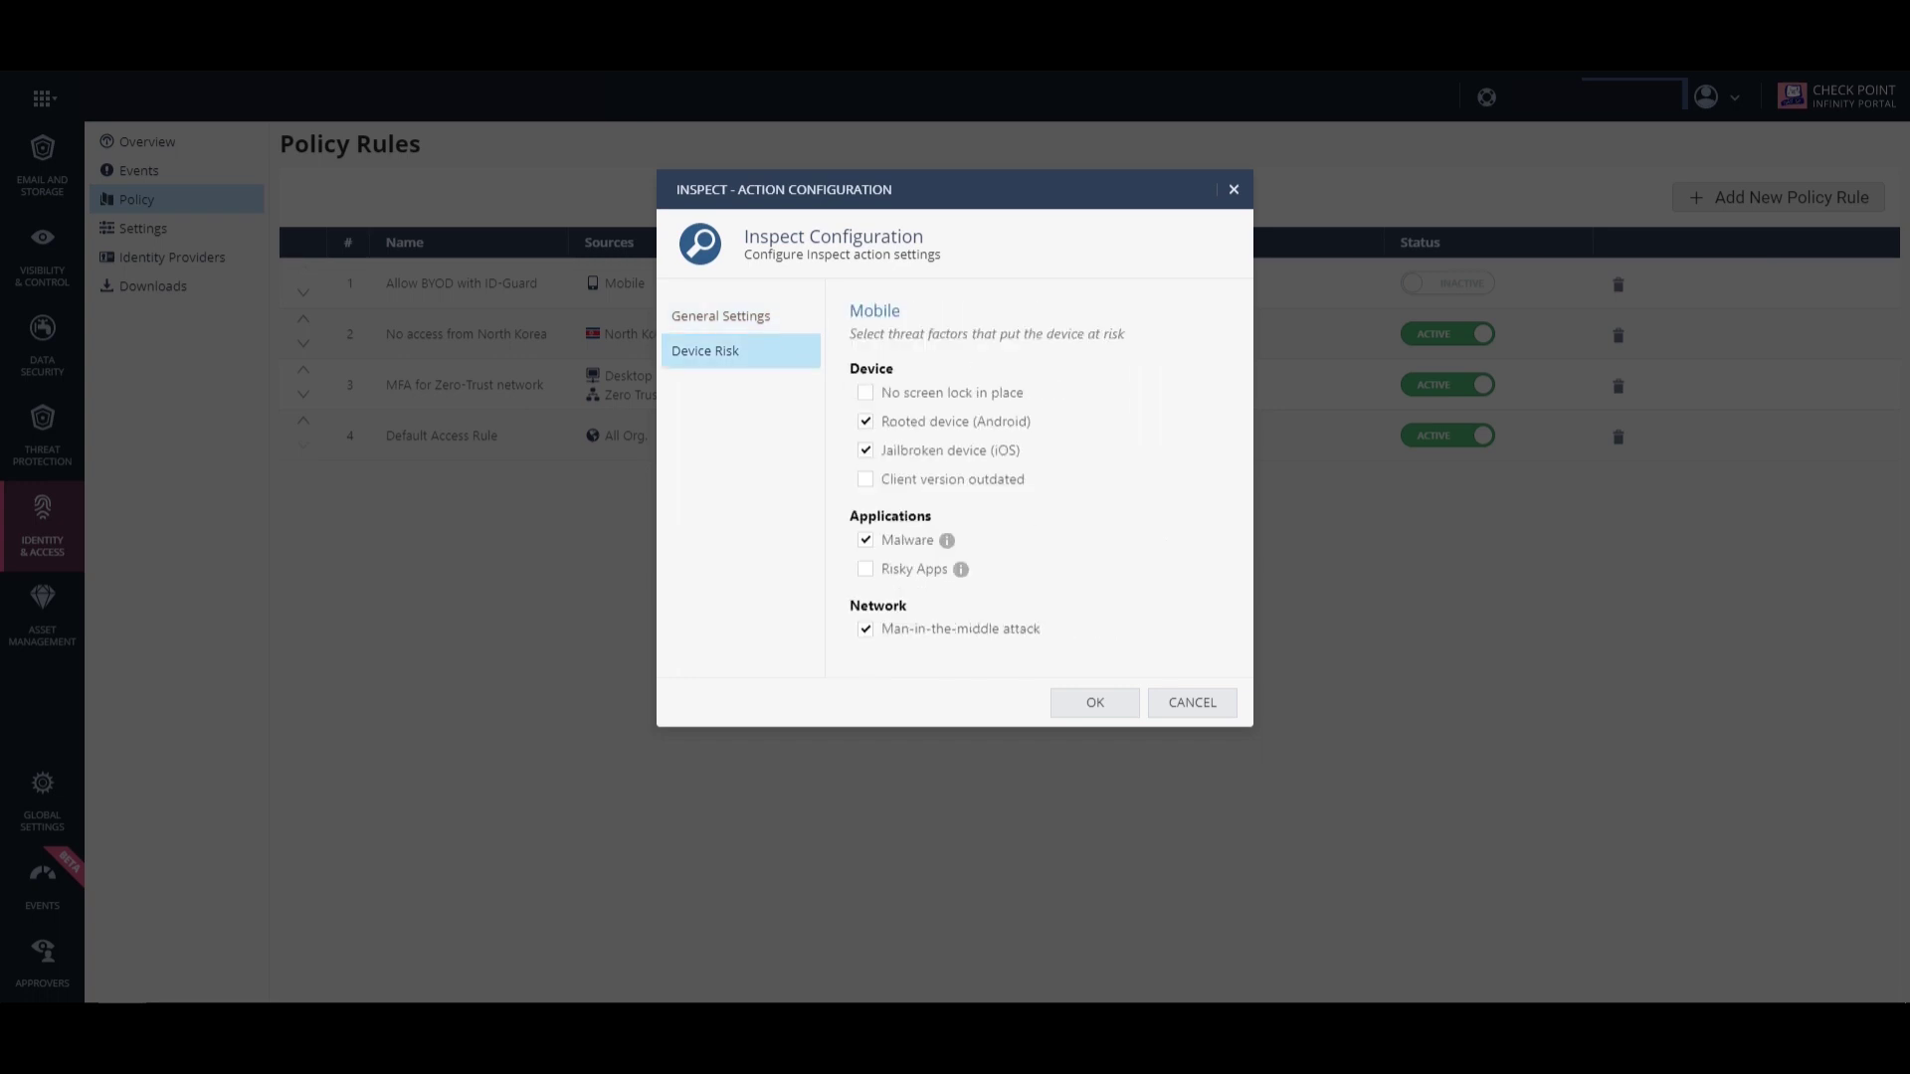
{"action": "left_click", "coordinate": [1094, 703]}
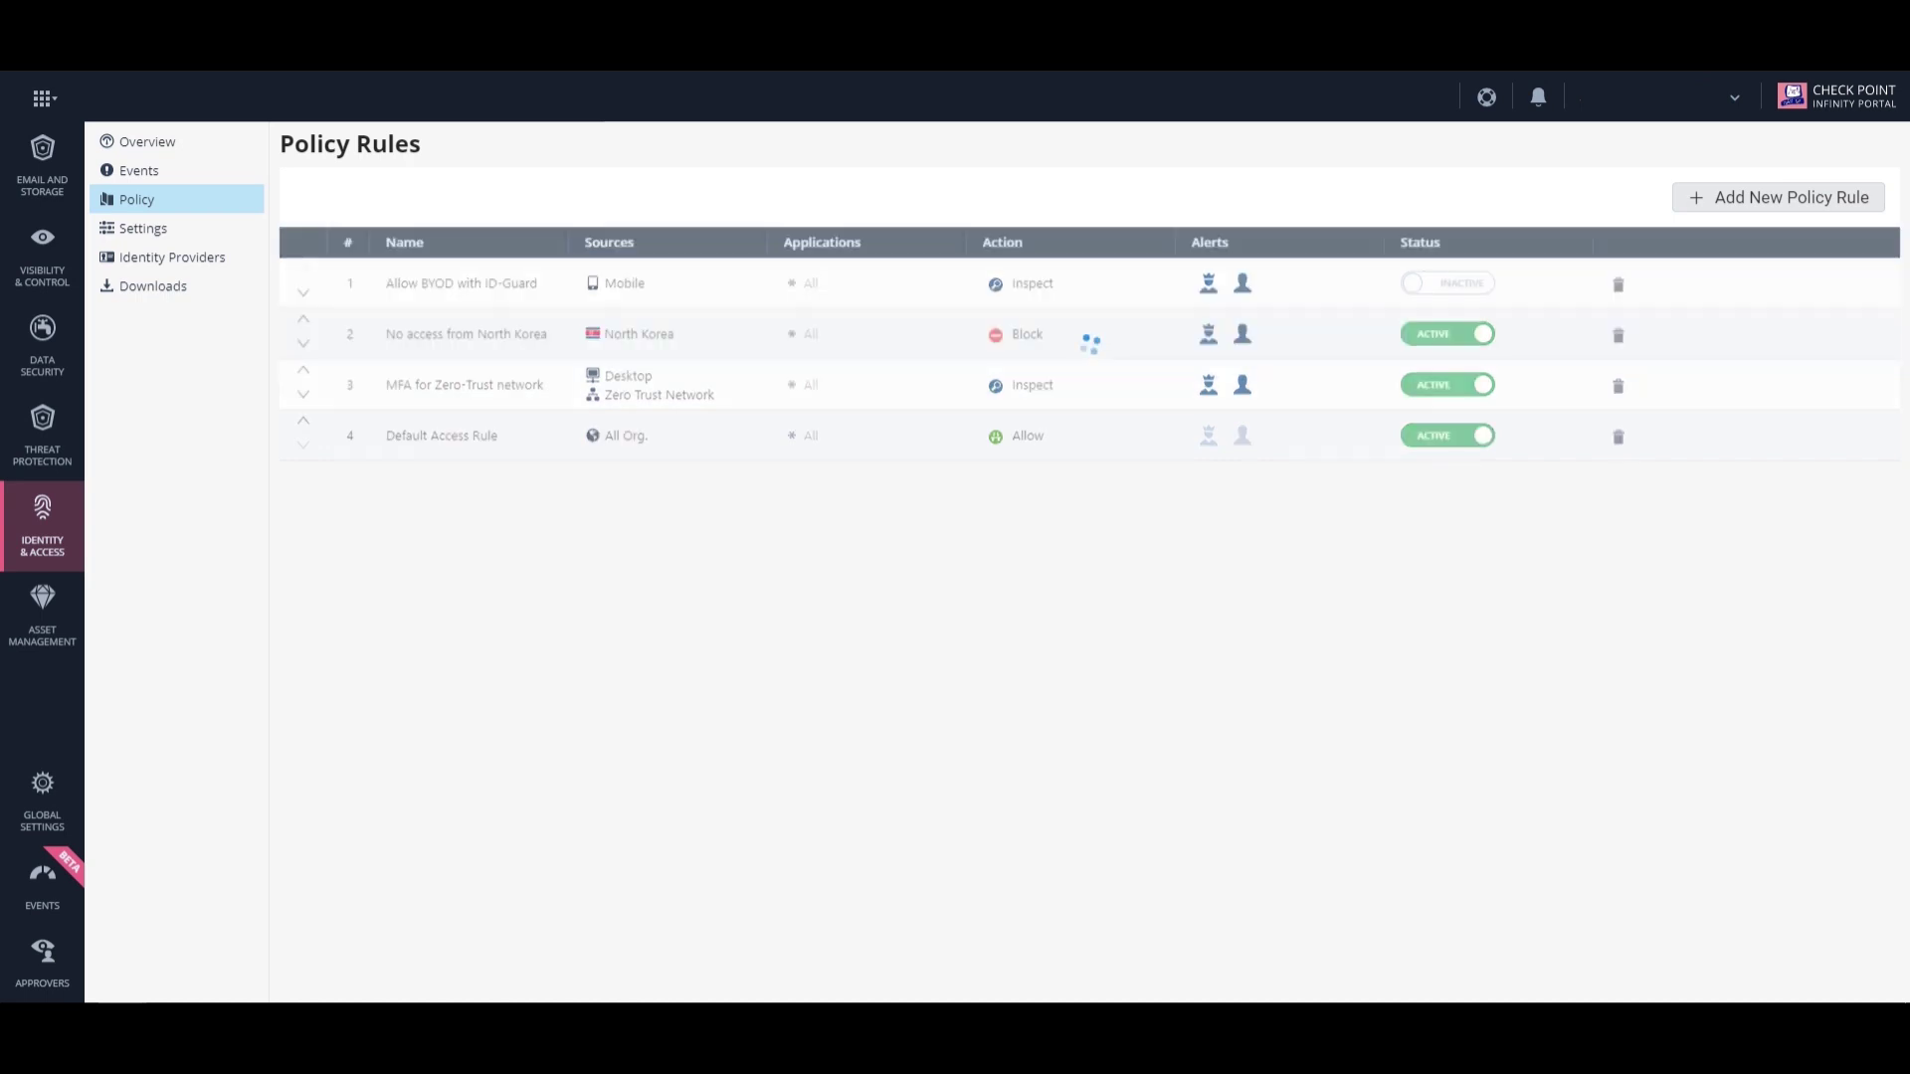
{"action": "left_click", "coordinate": [303, 318]}
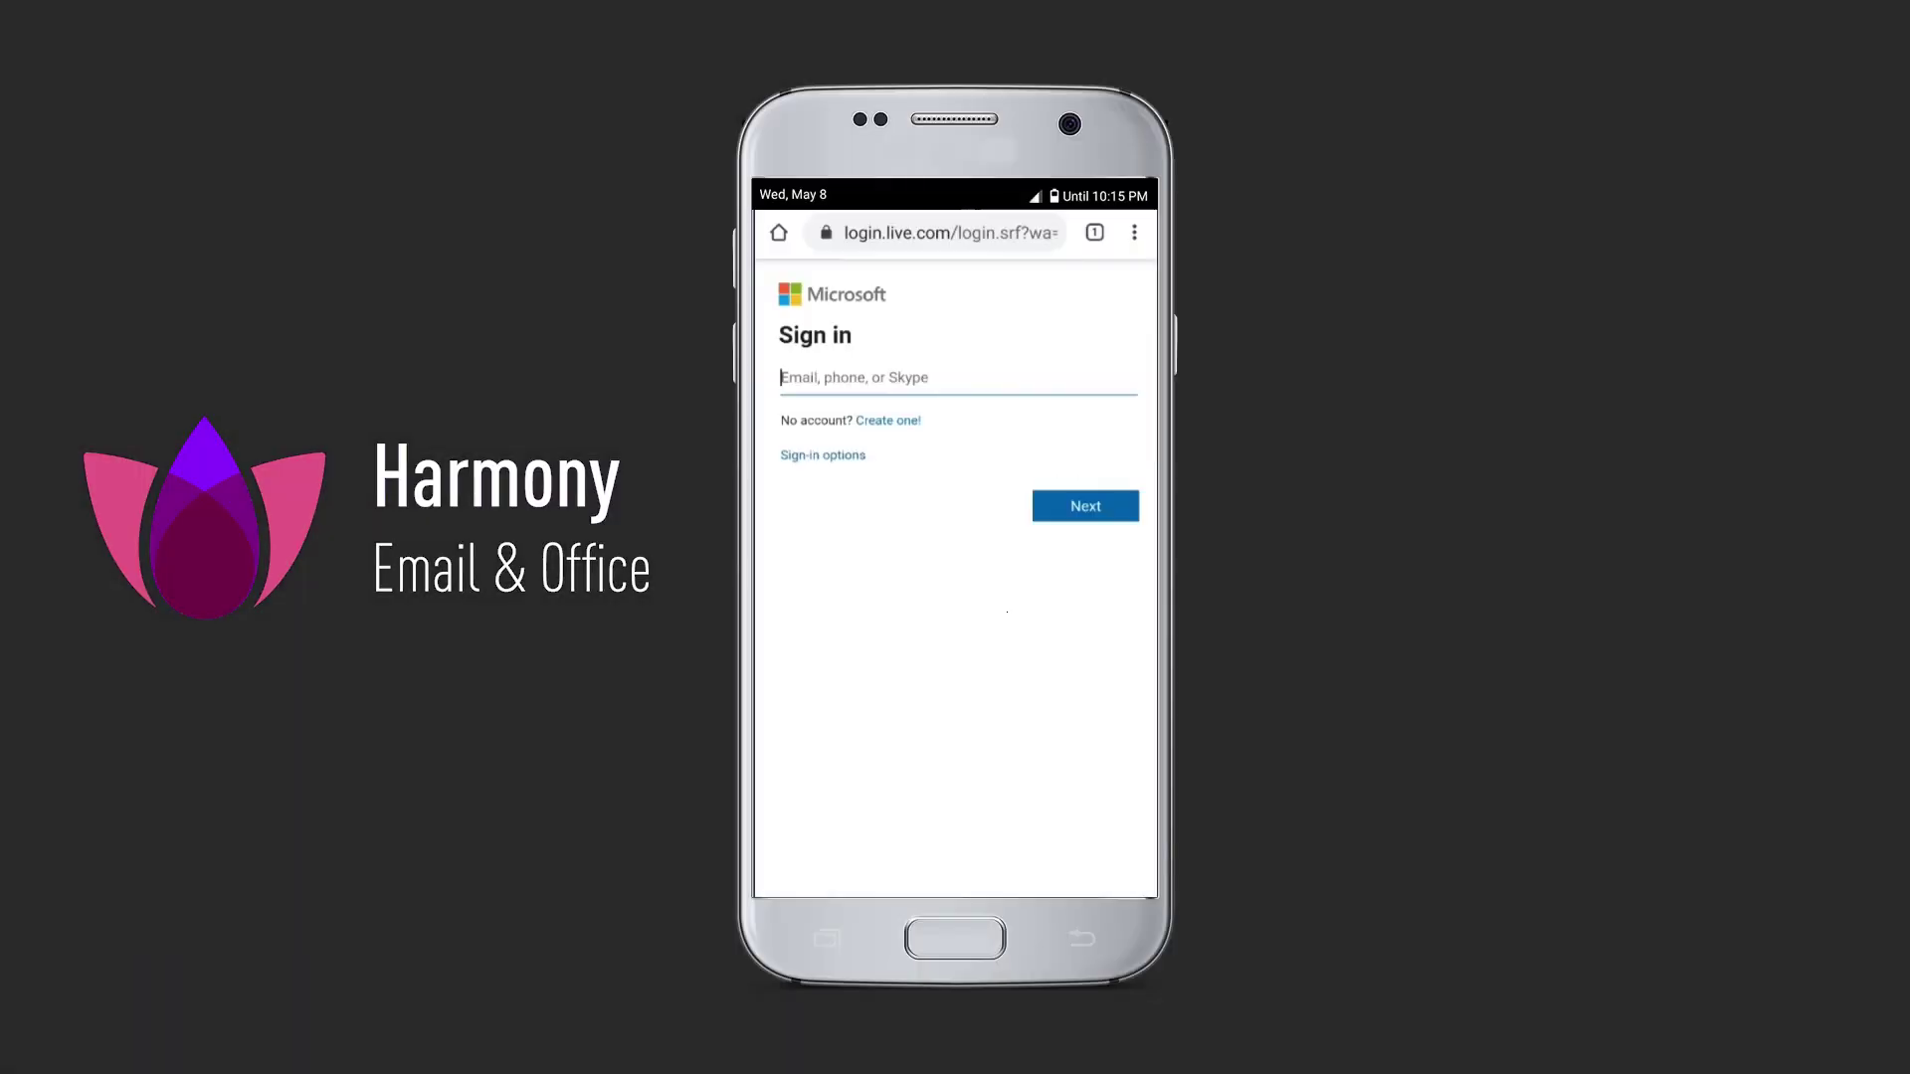
Sign in to Outlook on the phone, then enter the account e-mail again for a second sign-in.
{"action": "key", "text": "Return"}
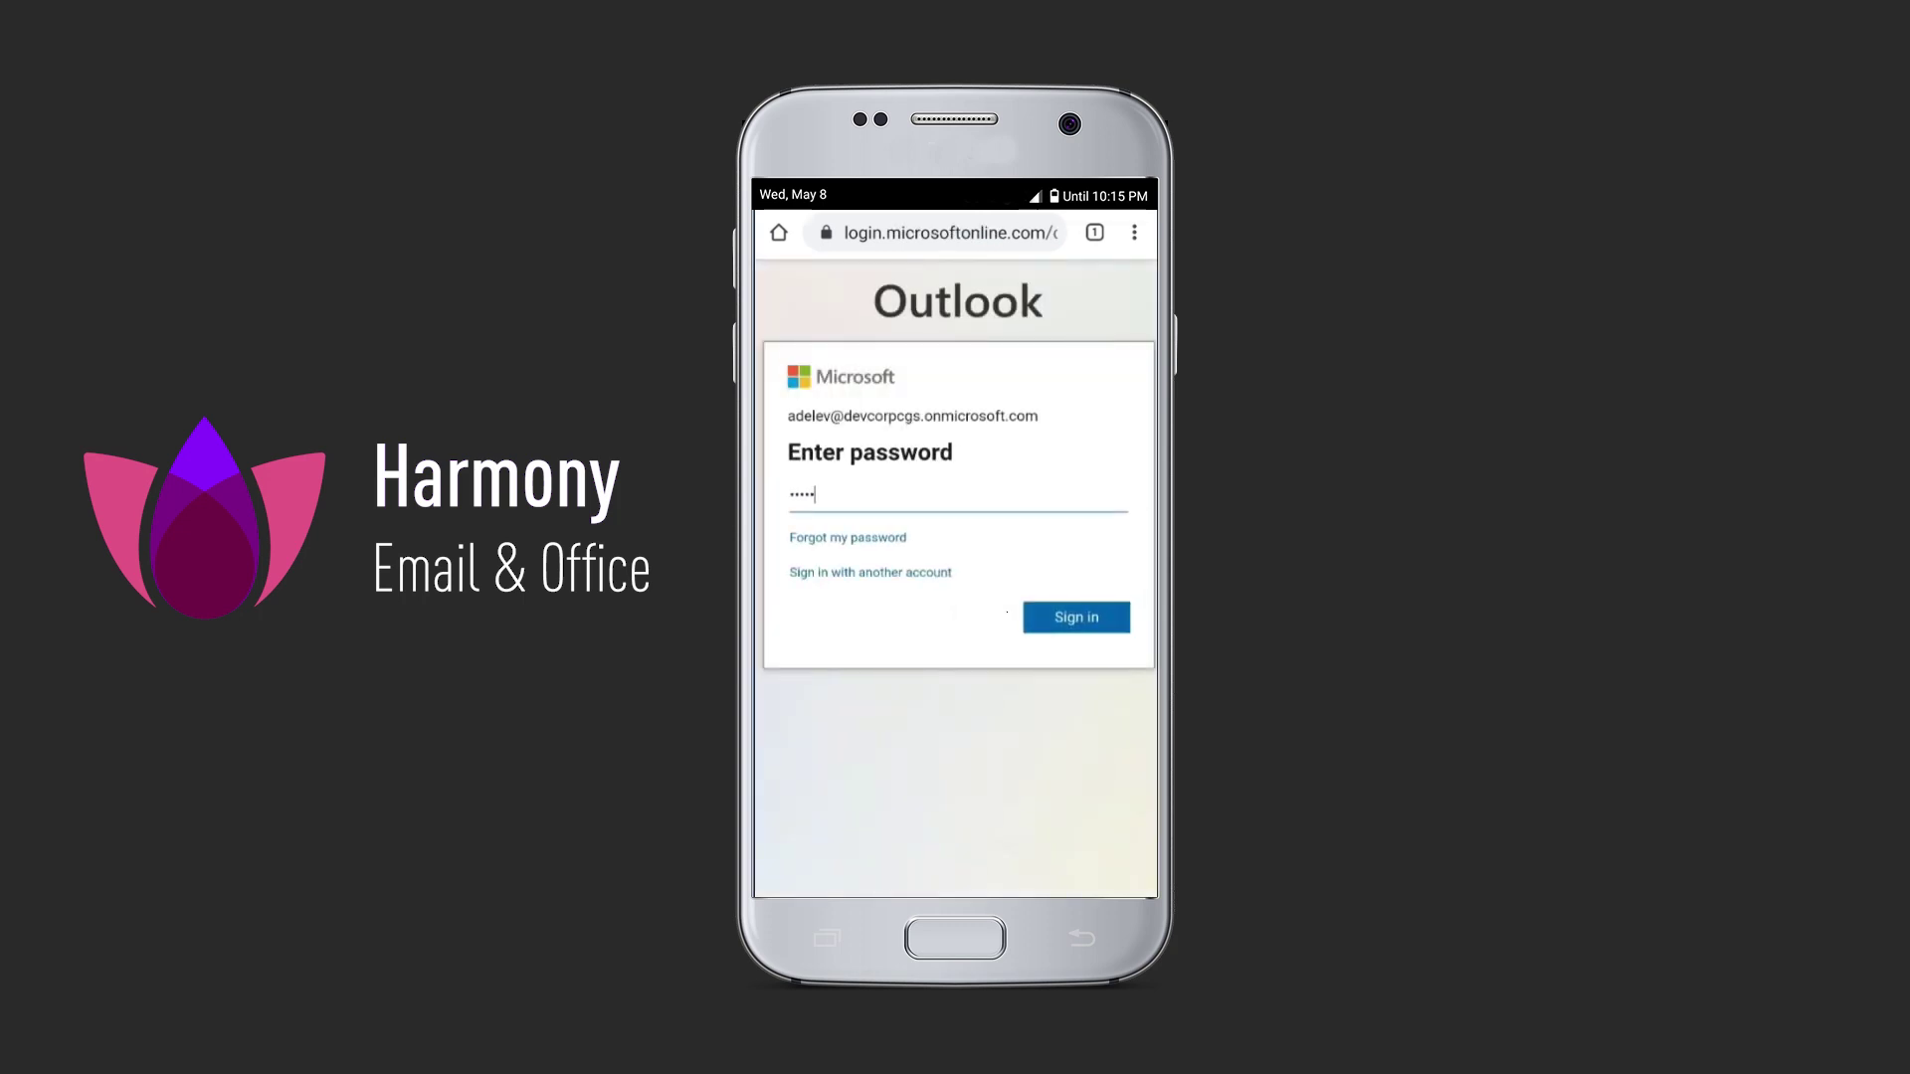
{"action": "key", "text": "Return"}
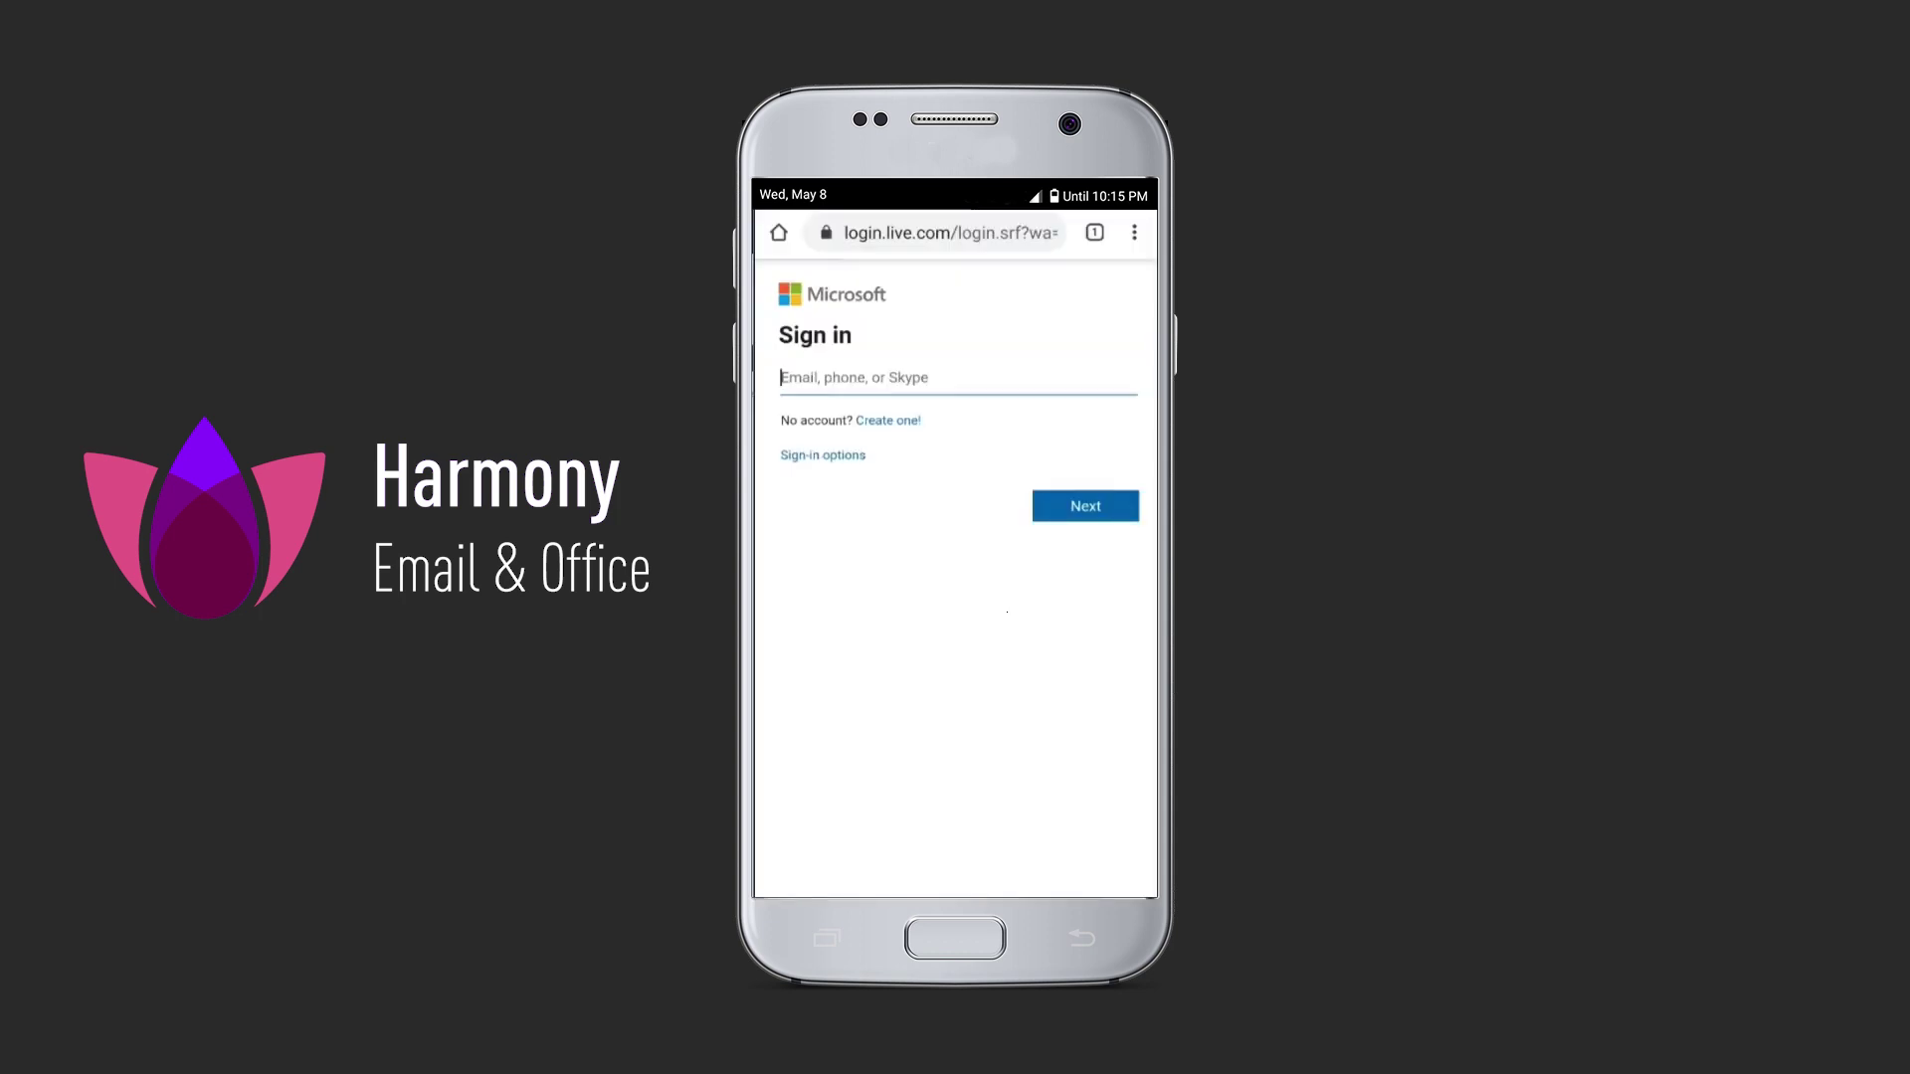
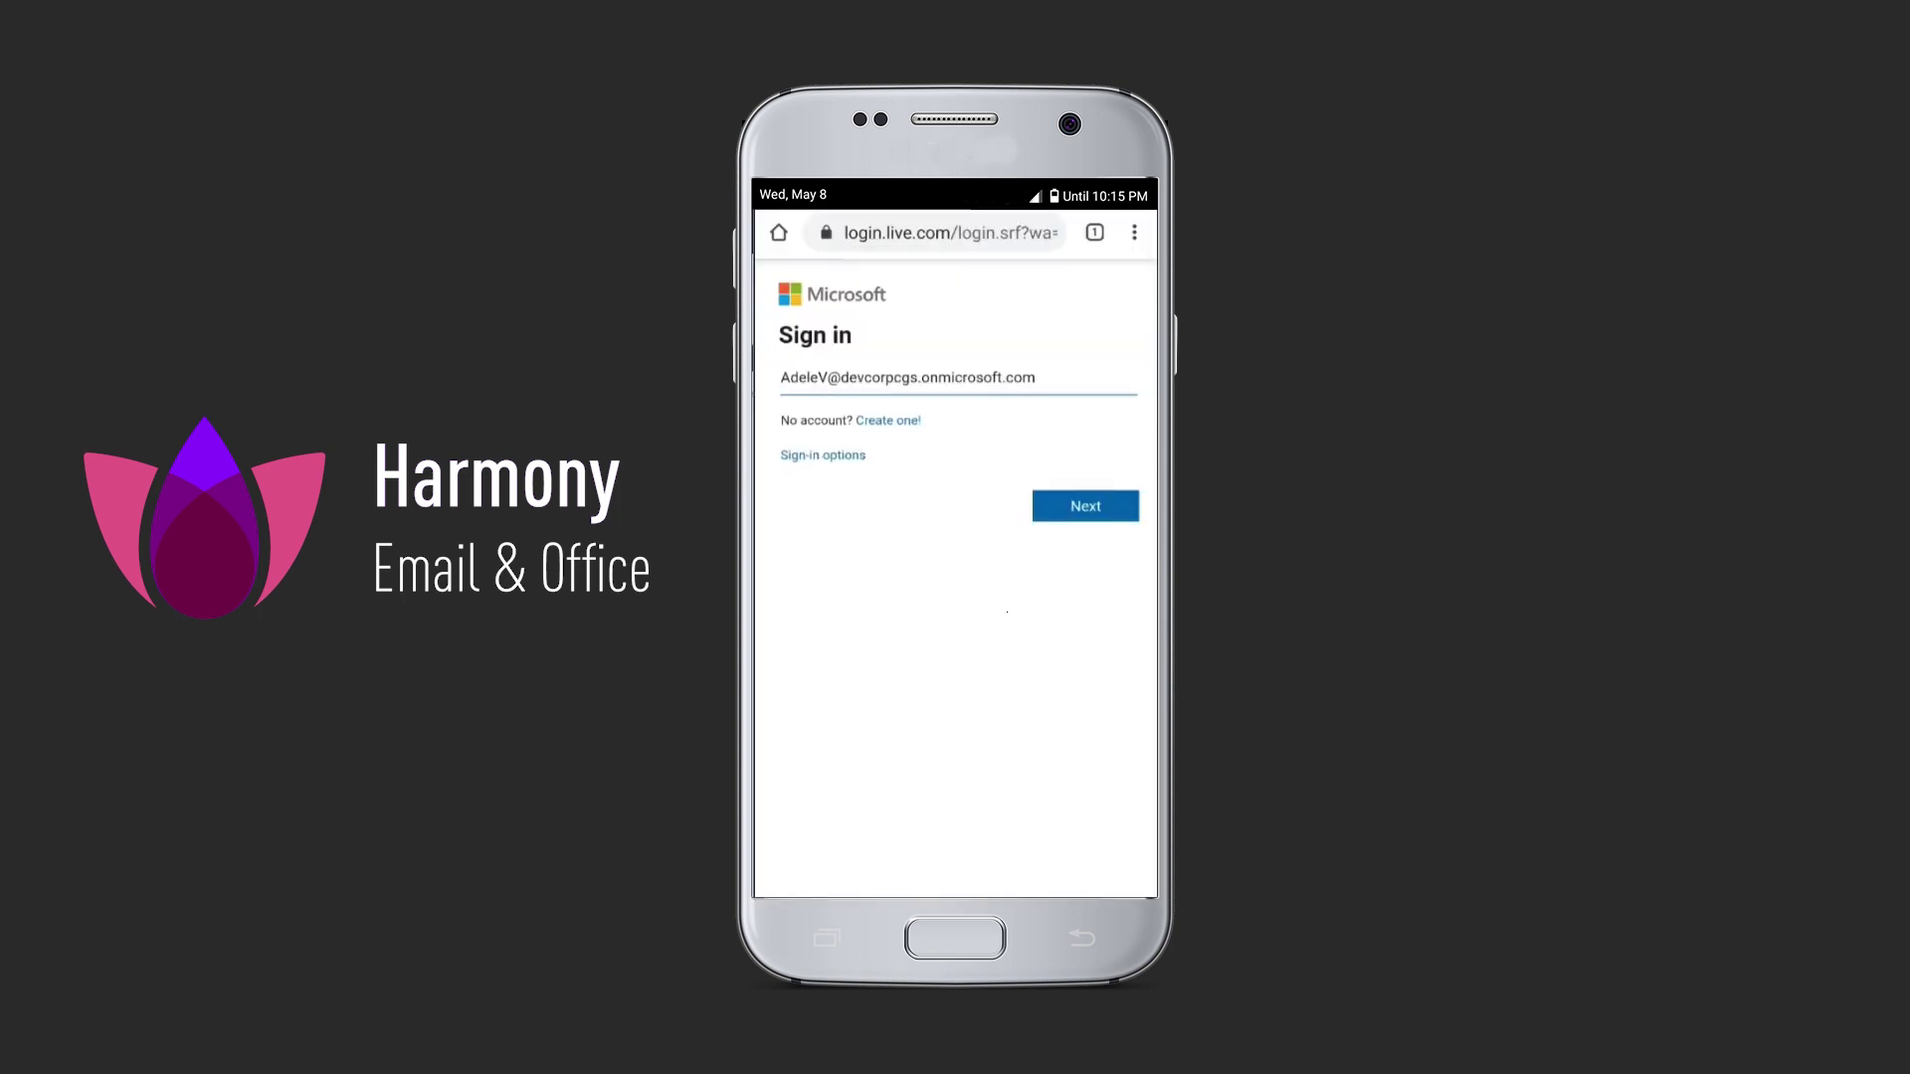
{"action": "key", "text": "Return"}
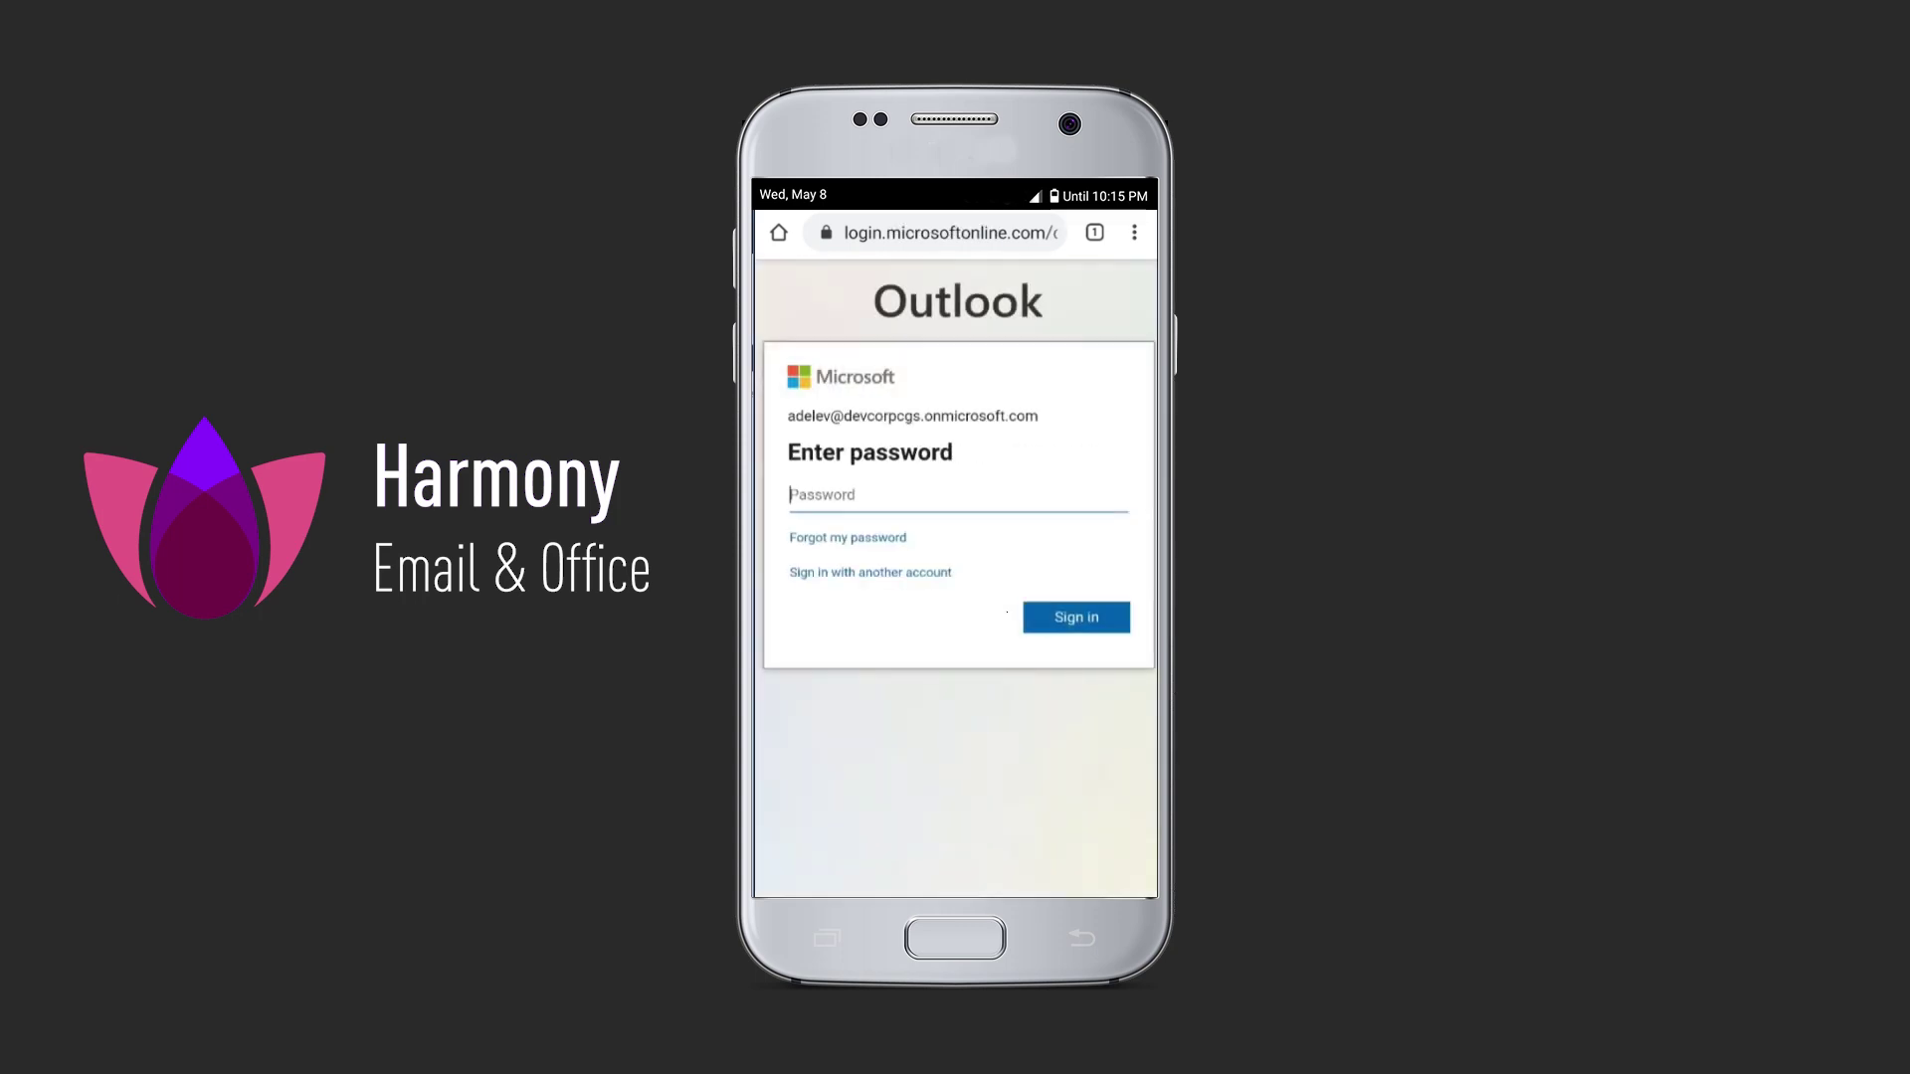
Submit the password on the flagged phone, get Login Rejected, and view the accepted 5:21:47 PM sign-in event.
{"action": "type", "text": "P"}
{"action": "key", "text": "Return"}
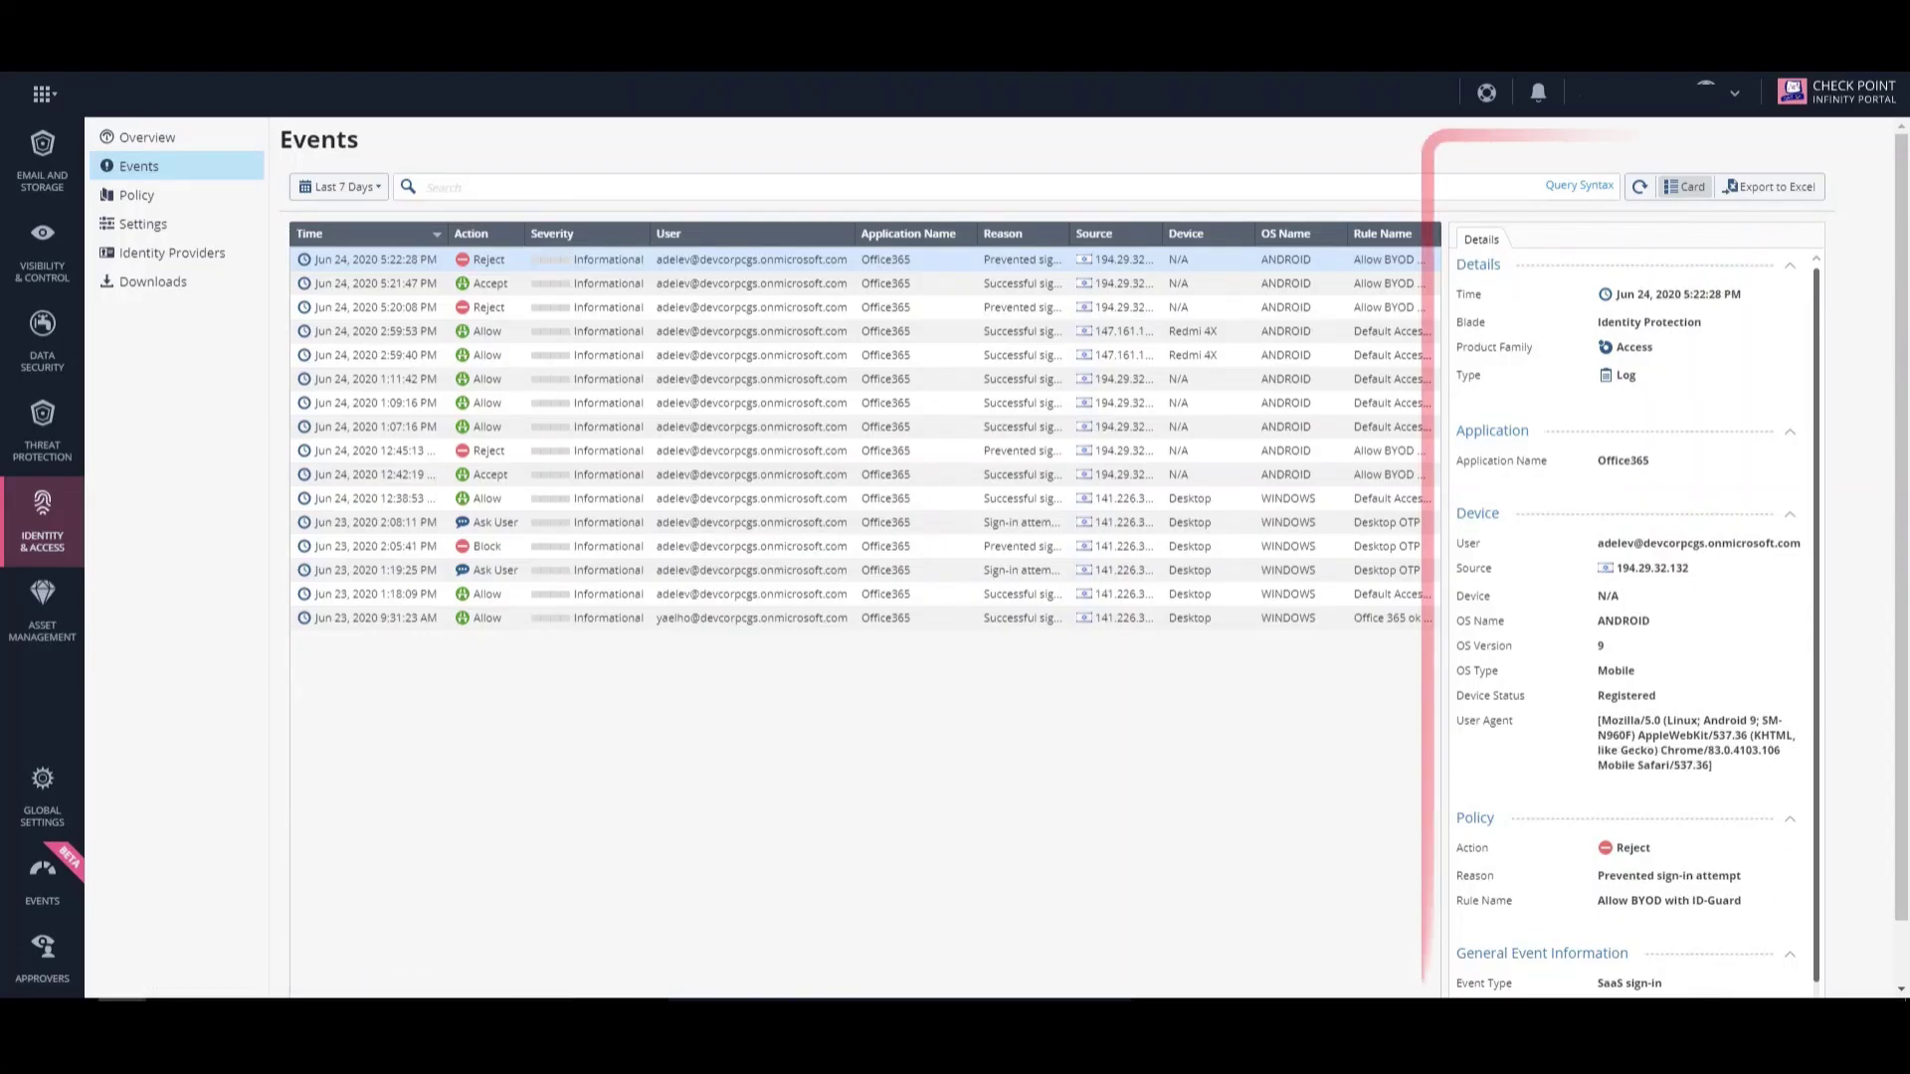
{"action": "left_click", "coordinate": [747, 283]}
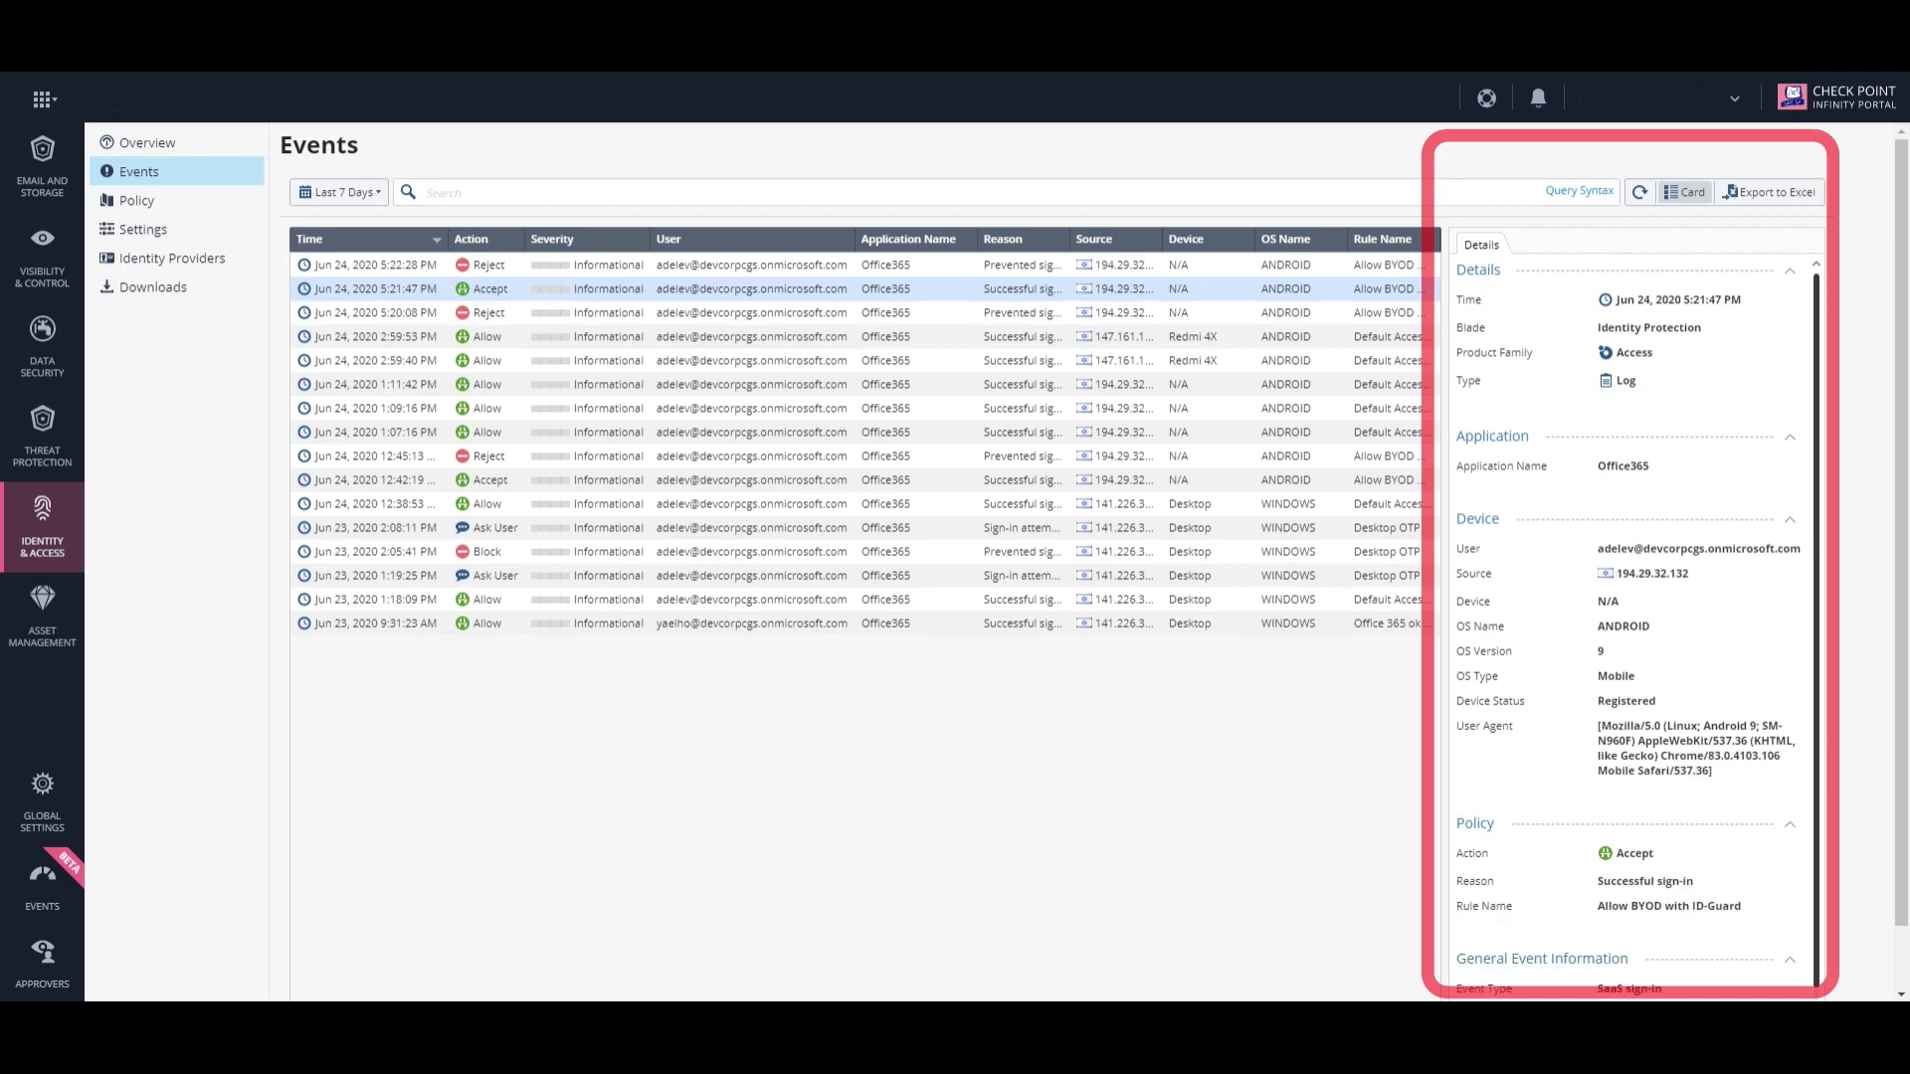
{"action": "left_click", "coordinate": [747, 264]}
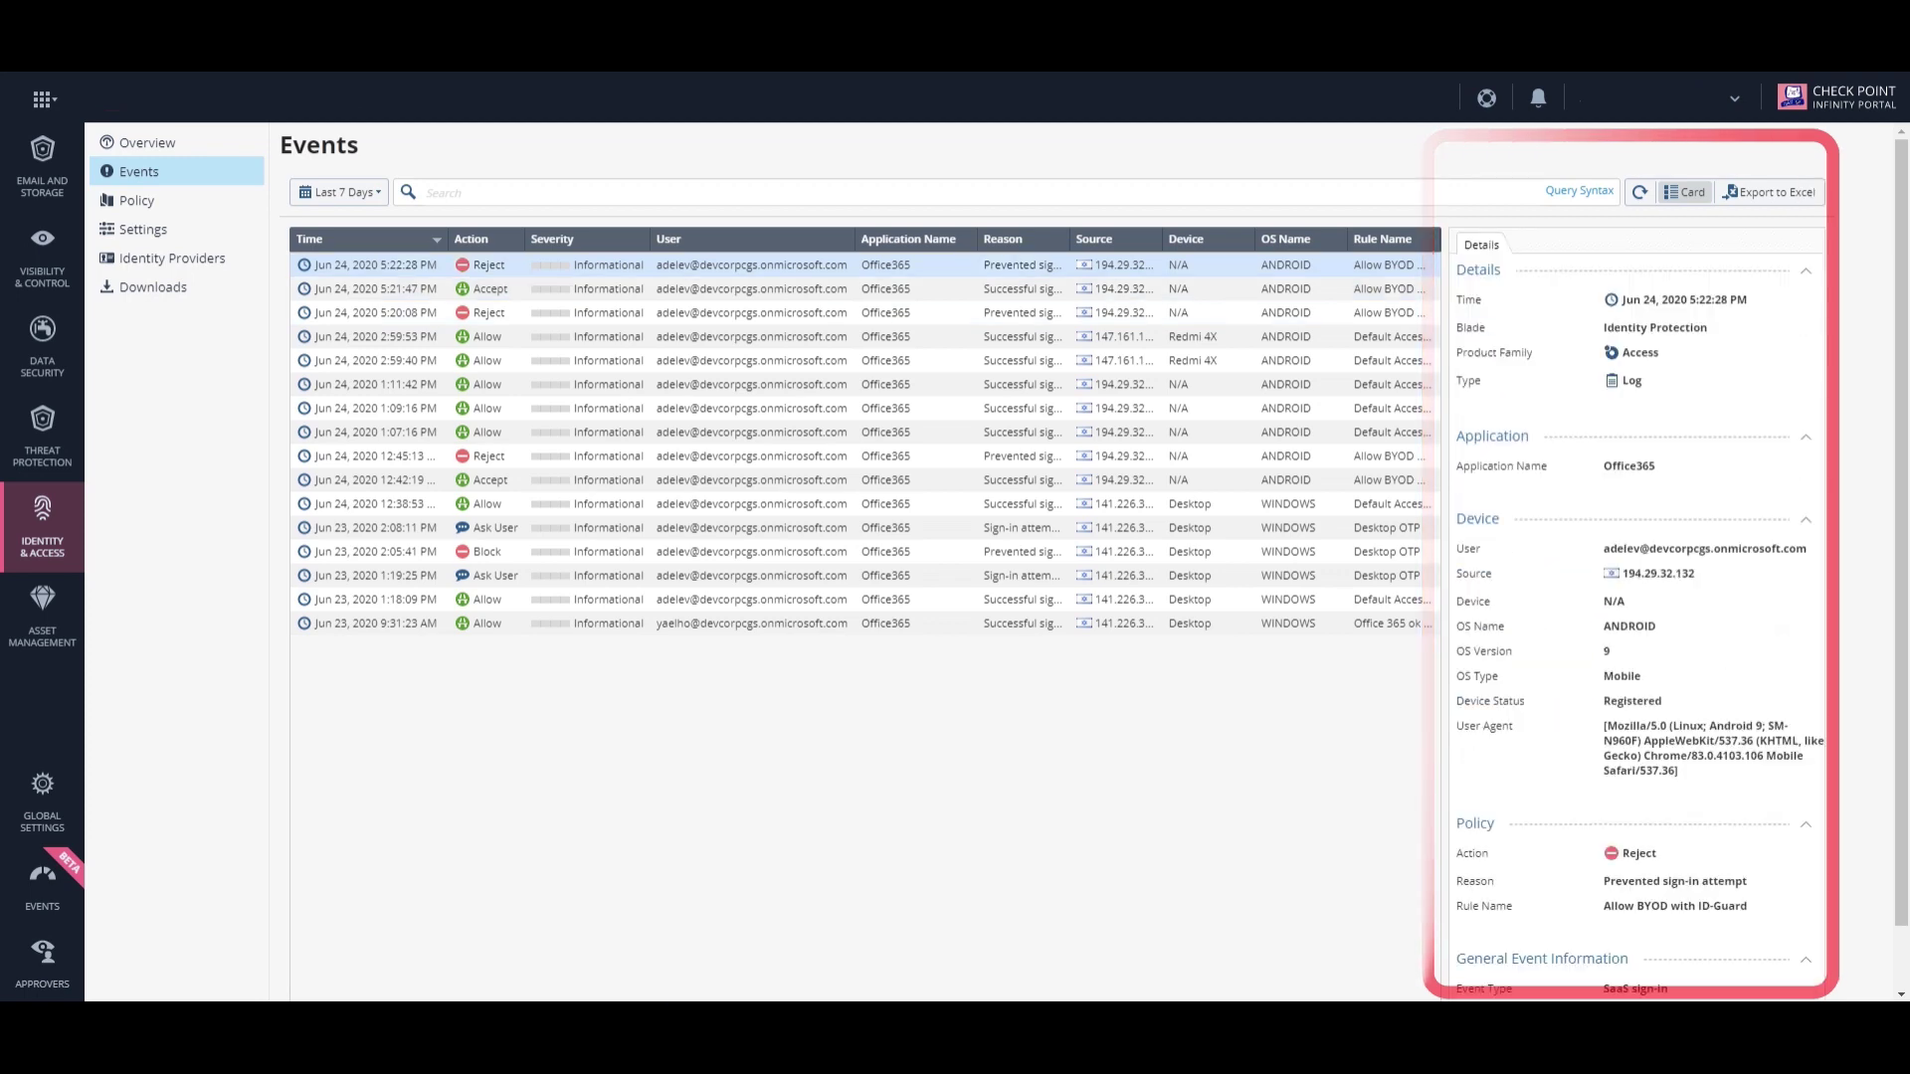